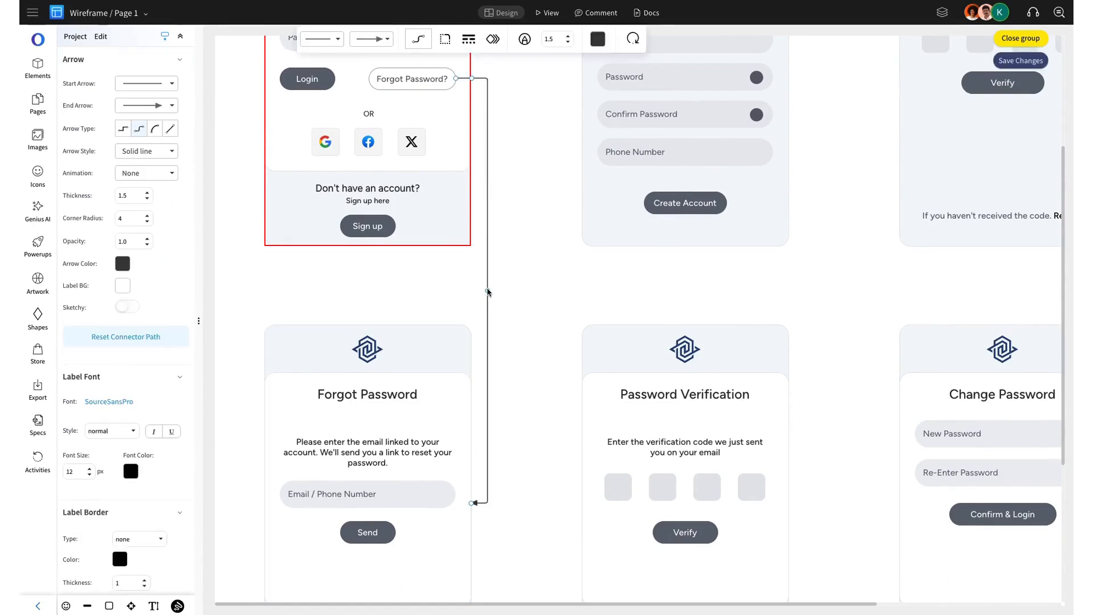
# Step: Shift the vertical segment of the Forgot Password? connector farther out from the Login and Forgot Password screens
pyautogui.moveTo(489, 292); pyautogui.dragTo(503, 293)
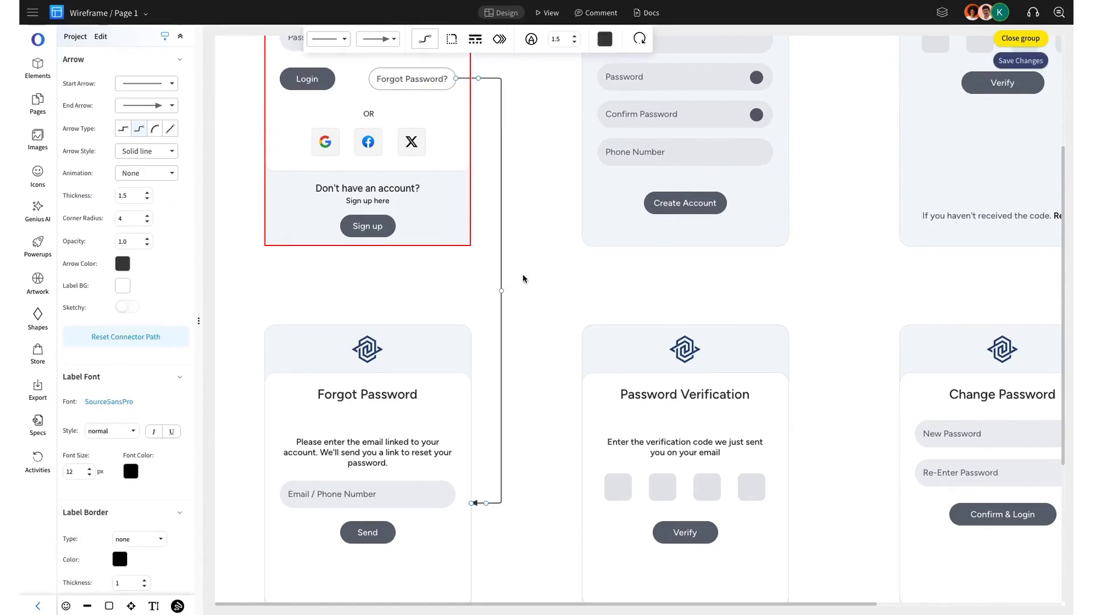
pyautogui.scroll(5, 532, 264)
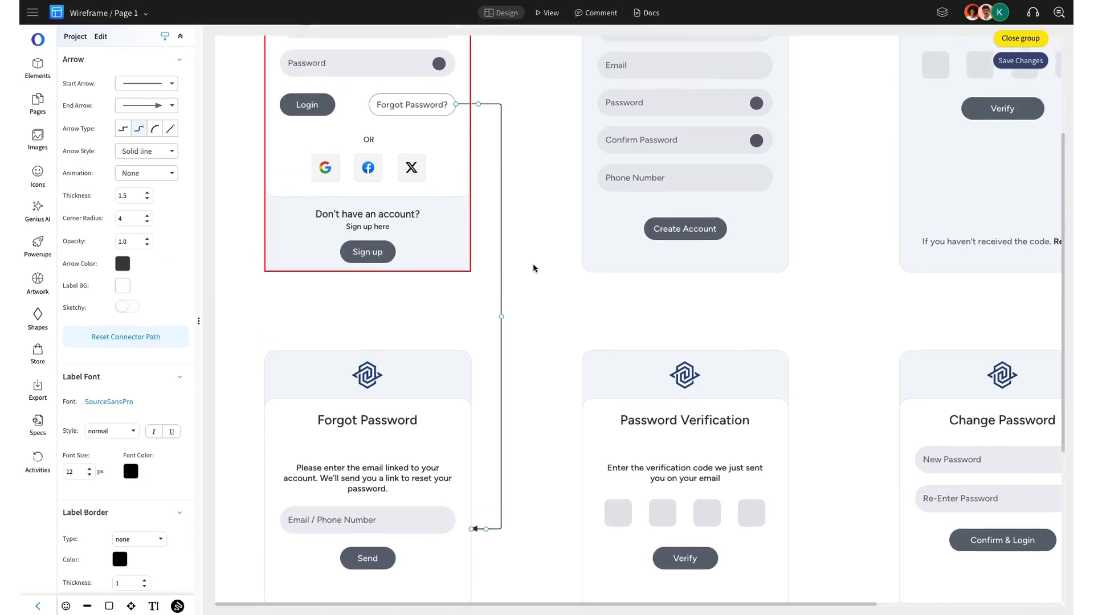
pyautogui.click(532, 263)
# Step: Connect the login screen's Sign up button to the Create Account screen and route the connector through the gap between them
pyautogui.scroll(1, 517, 238)
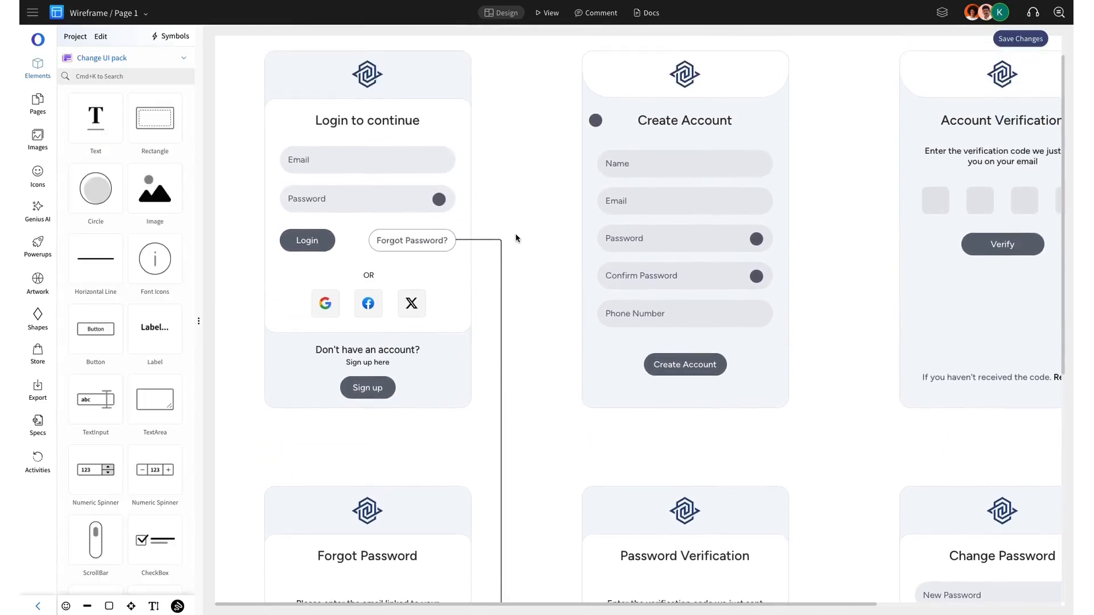
pyautogui.scroll(1, 517, 238)
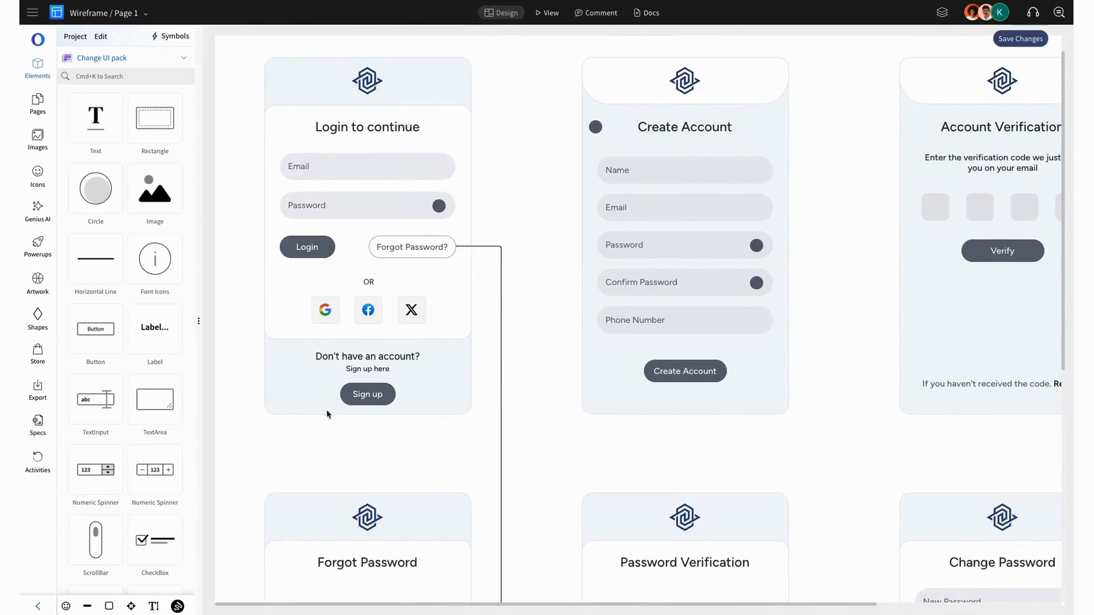
pyautogui.click(409, 391)
pyautogui.doubleClick(390, 396)
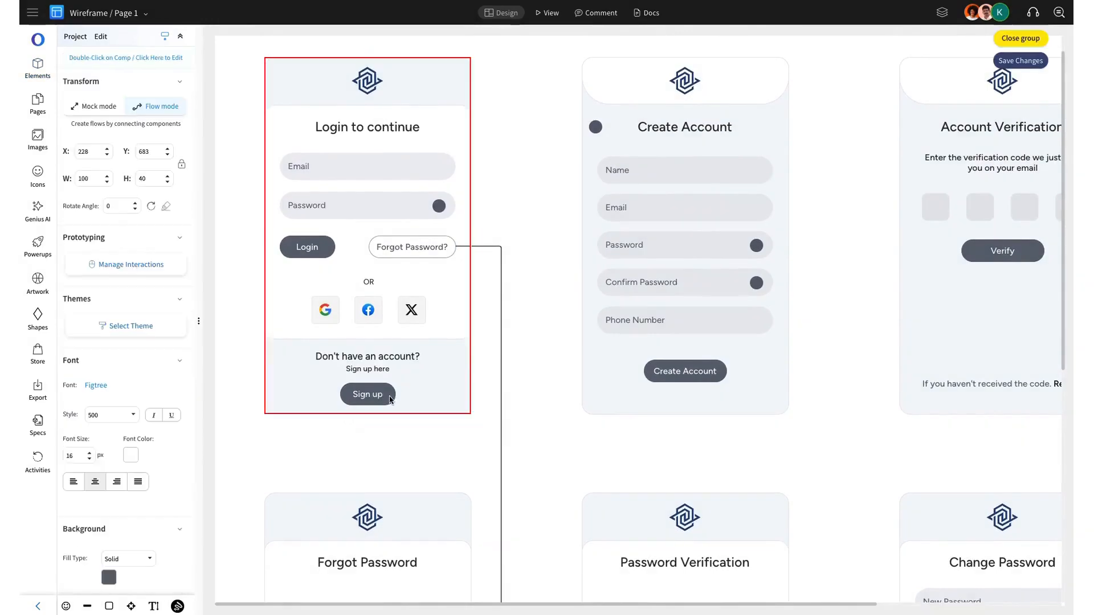
pyautogui.moveTo(400, 394); pyautogui.dragTo(583, 236)
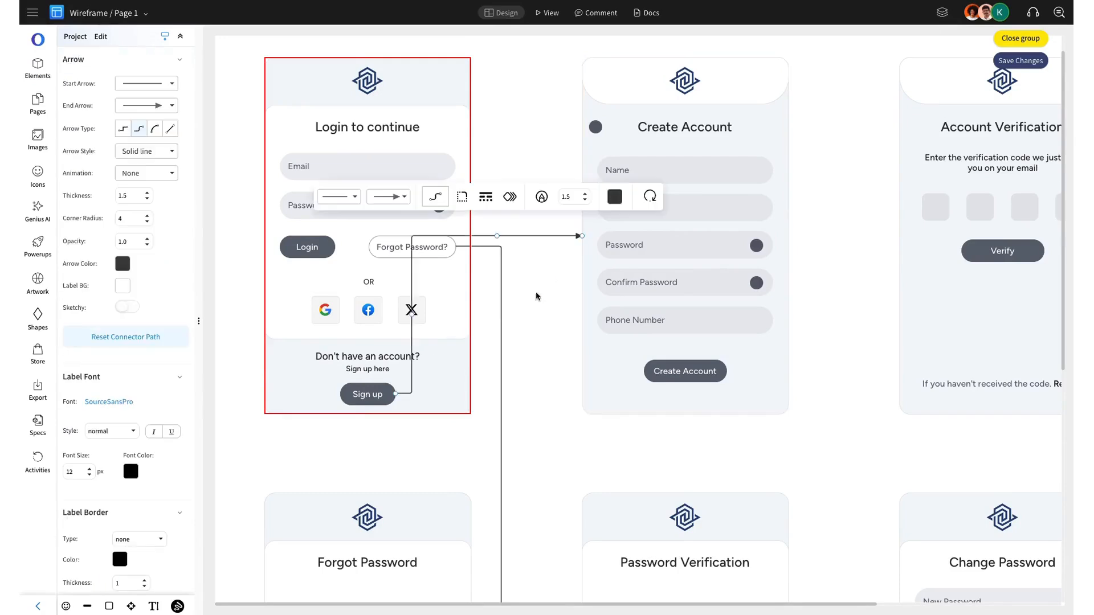
pyautogui.moveTo(415, 315); pyautogui.dragTo(536, 319)
pyautogui.click(547, 103)
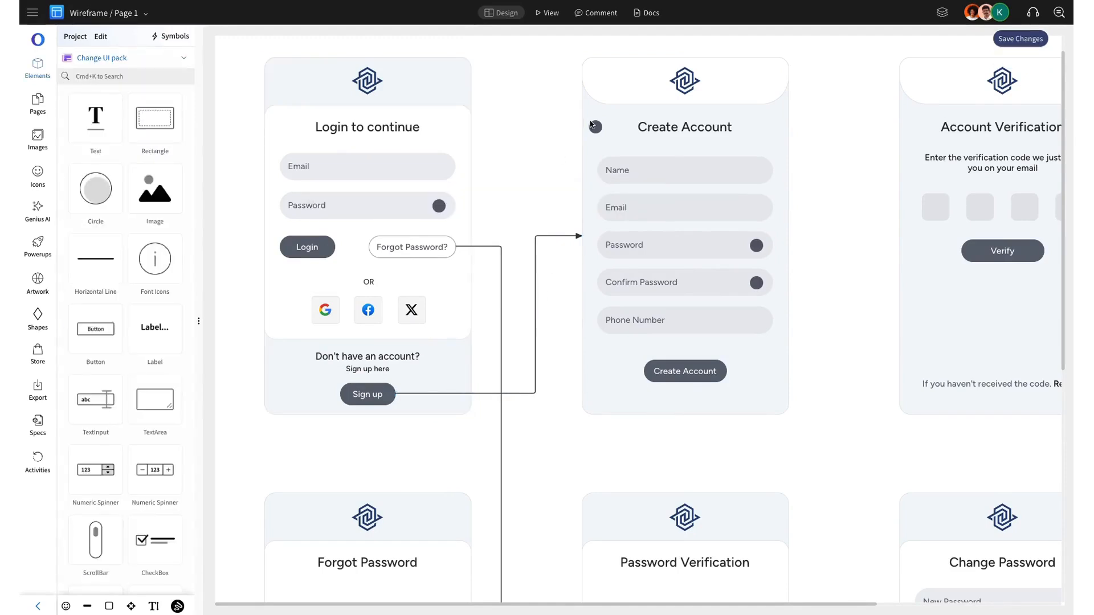
# Step: Connect the dot beside the Create Account title back to the login screen, routing the arrow through the gap between them
pyautogui.click(595, 127)
pyautogui.doubleClick(594, 126)
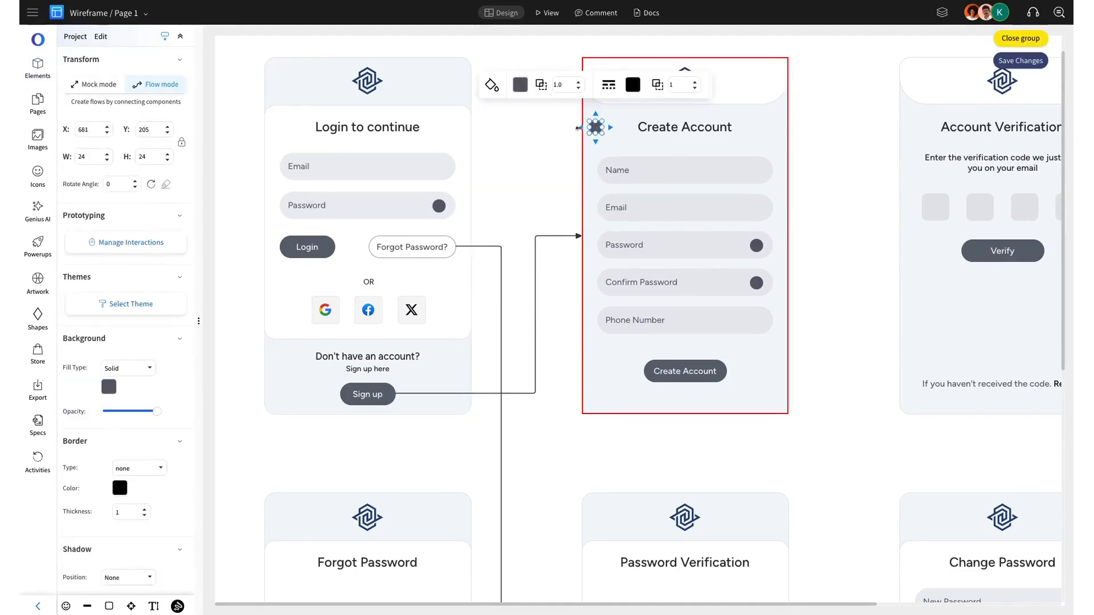
pyautogui.moveTo(595, 127); pyautogui.dragTo(529, 161)
pyautogui.click(550, 195)
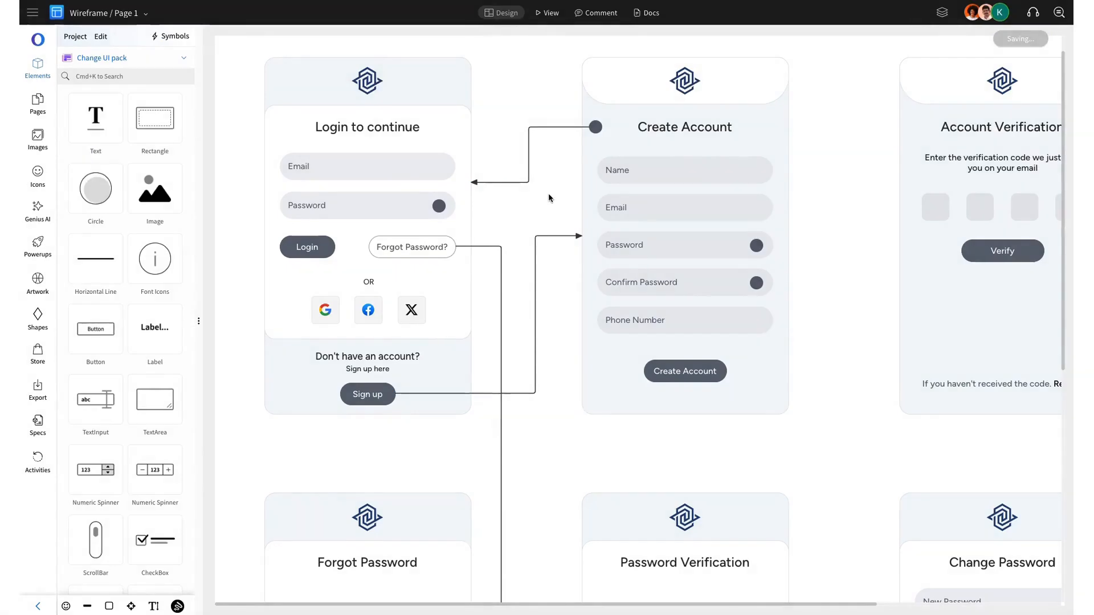
# Step: Connect the Forgot Password screen's Send button to the Password Verification screen and move the connector's bend into the gap between them
pyautogui.scroll(-5, 550, 198)
pyautogui.scroll(-3, 549, 198)
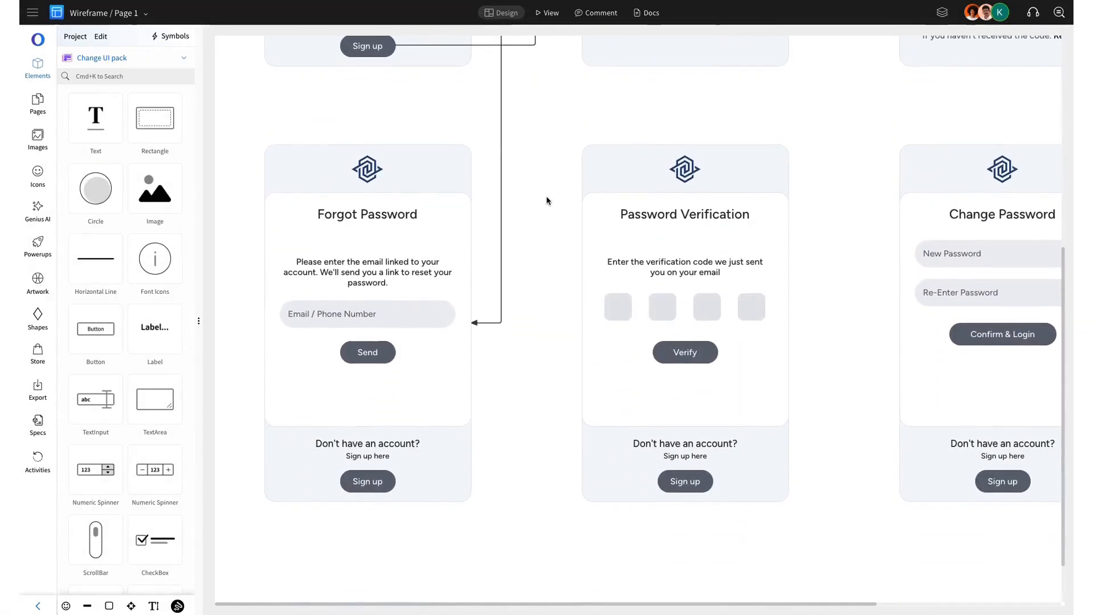
pyautogui.doubleClick(383, 363)
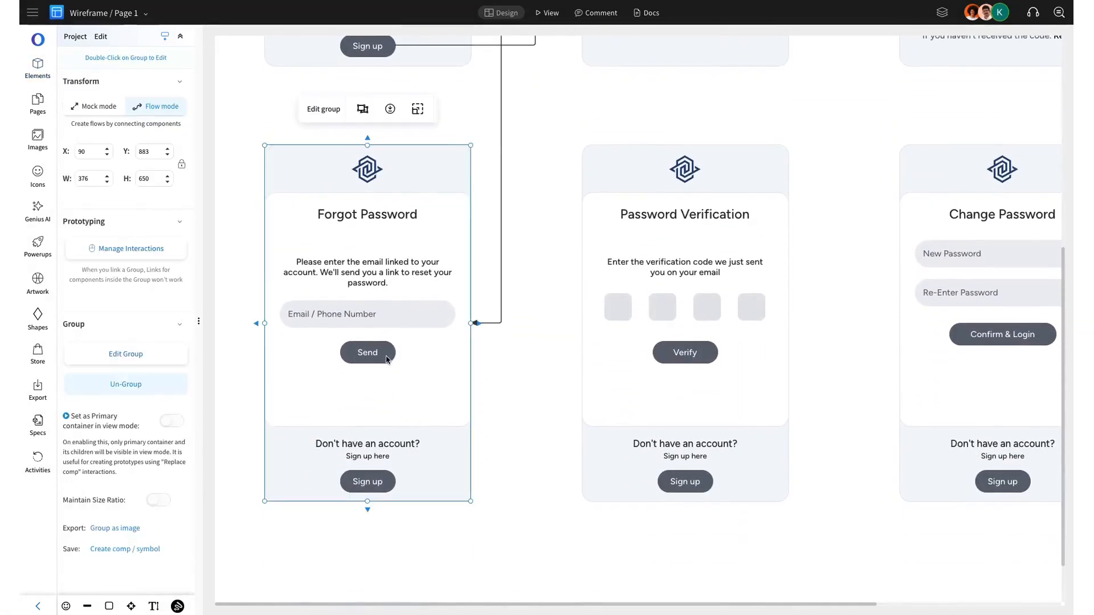
pyautogui.moveTo(405, 354); pyautogui.dragTo(581, 311)
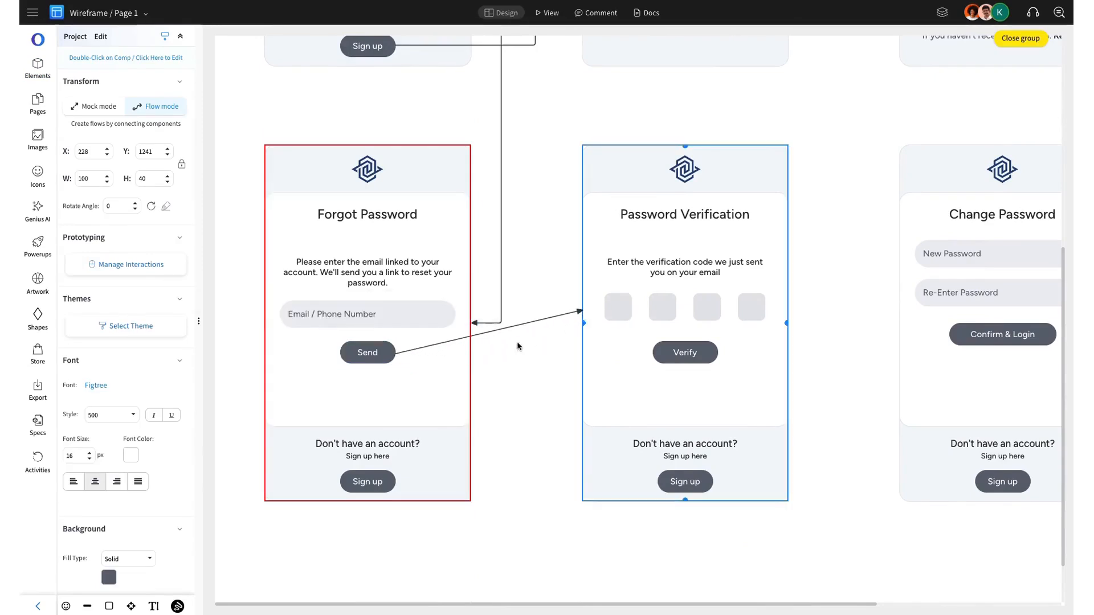
pyautogui.moveTo(413, 335); pyautogui.dragTo(529, 355)
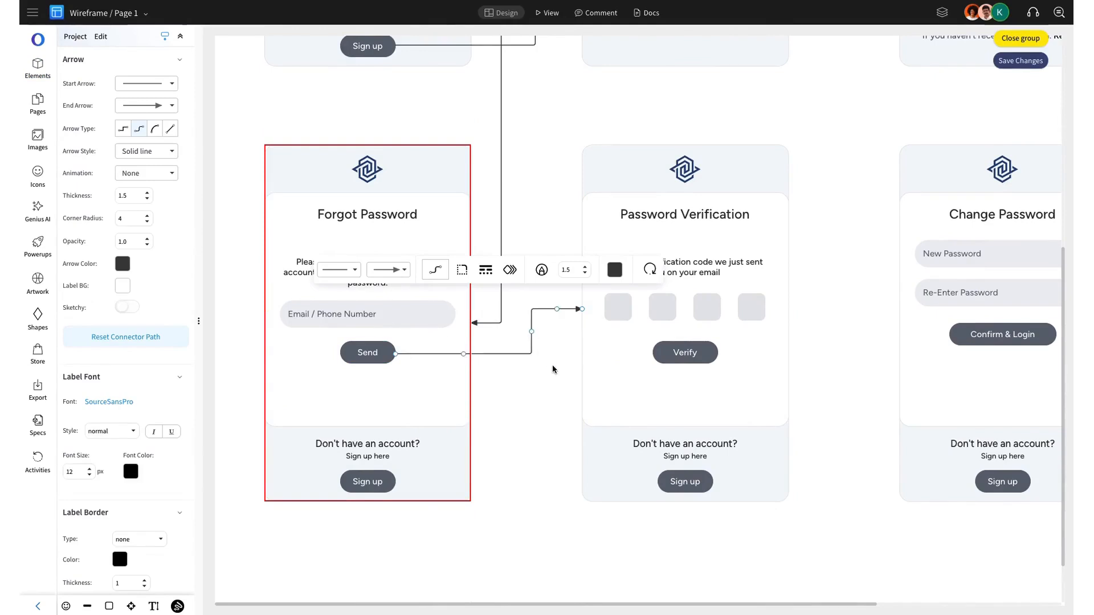
pyautogui.click(552, 367)
# Step: Connect the Create Account button to the Account Verification screen and move the connector's vertical segment into the gap between the screens
pyautogui.hscroll(3, 575, 376)
pyautogui.scroll(7, 575, 377)
pyautogui.hscroll(-2, 576, 377)
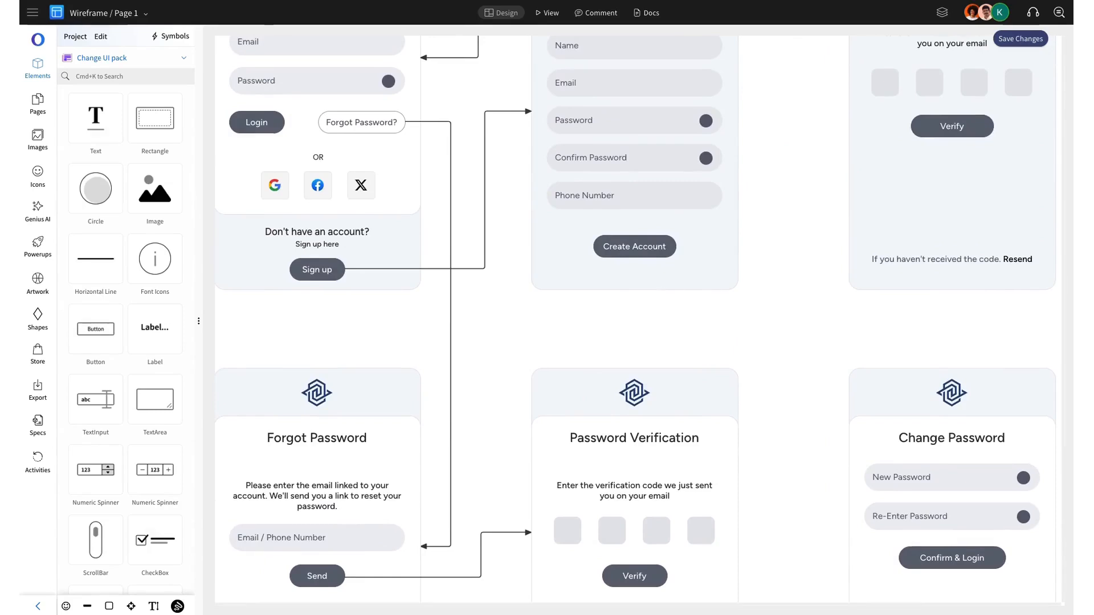
pyautogui.scroll(2, 870, 334)
pyautogui.hscroll(2, 870, 334)
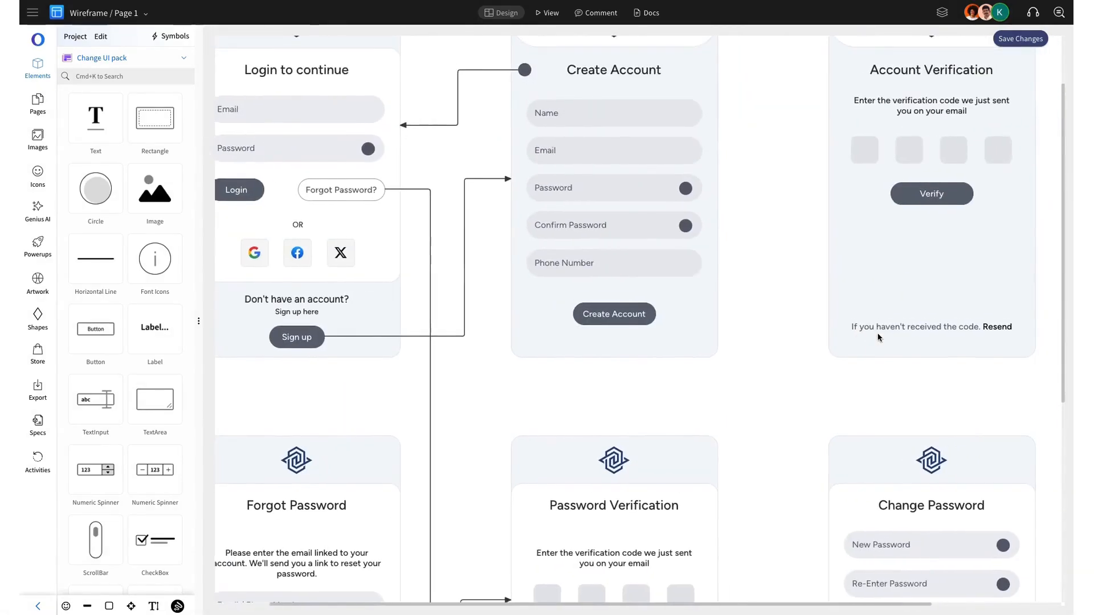
pyautogui.doubleClick(639, 323)
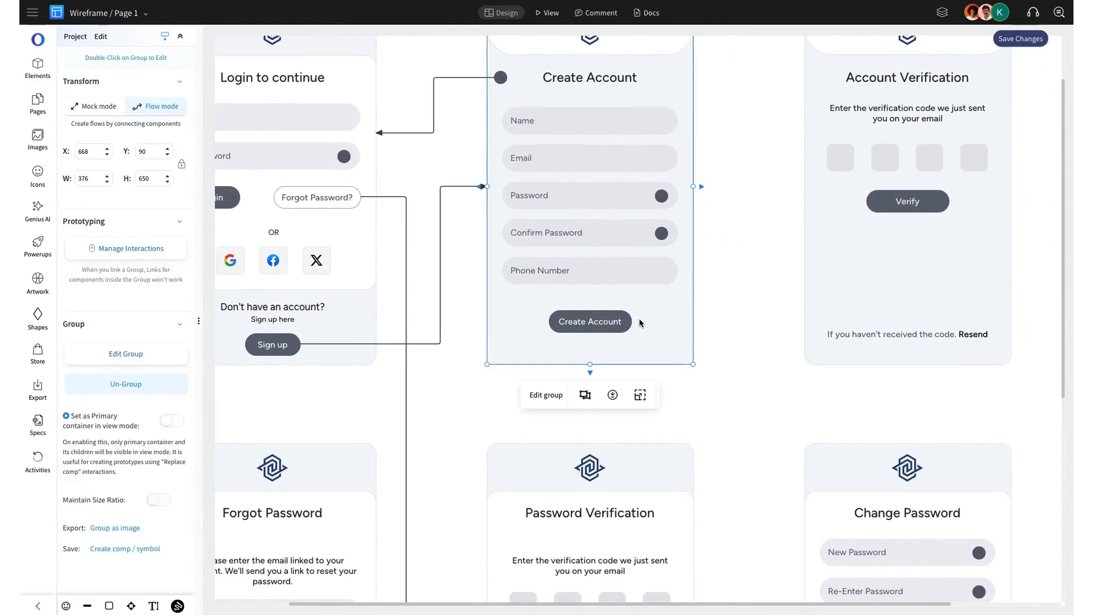
pyautogui.click(628, 324)
pyautogui.moveTo(646, 323); pyautogui.dragTo(810, 193)
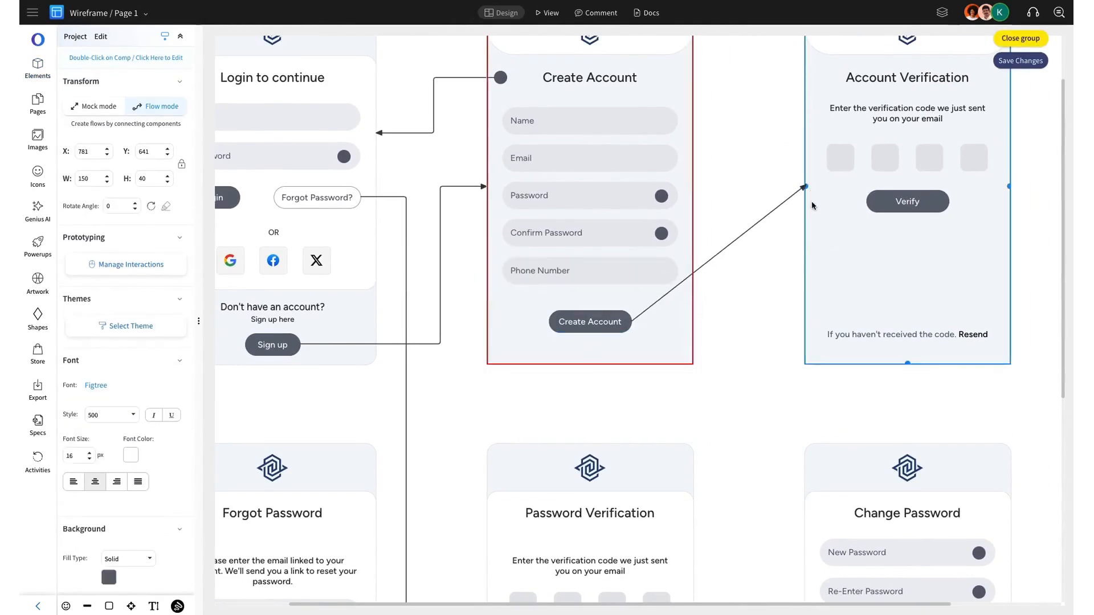
pyautogui.moveTo(647, 257); pyautogui.dragTo(749, 260)
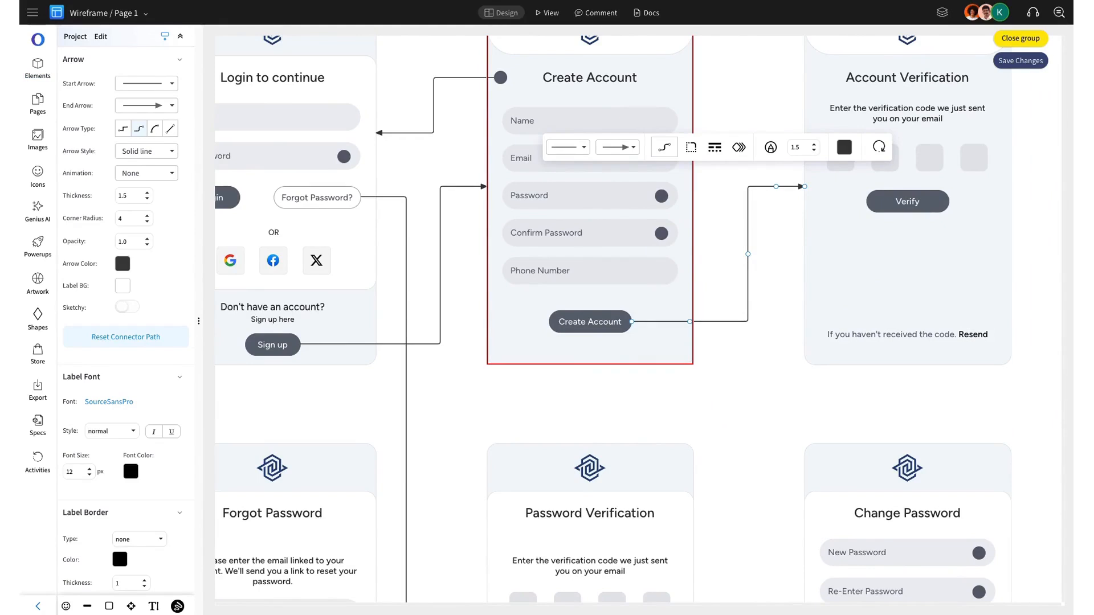
pyautogui.click(1030, 292)
# Step: Connect the Account Verification screen's Verify button to the bottom edge of the login screen
pyautogui.click(967, 208)
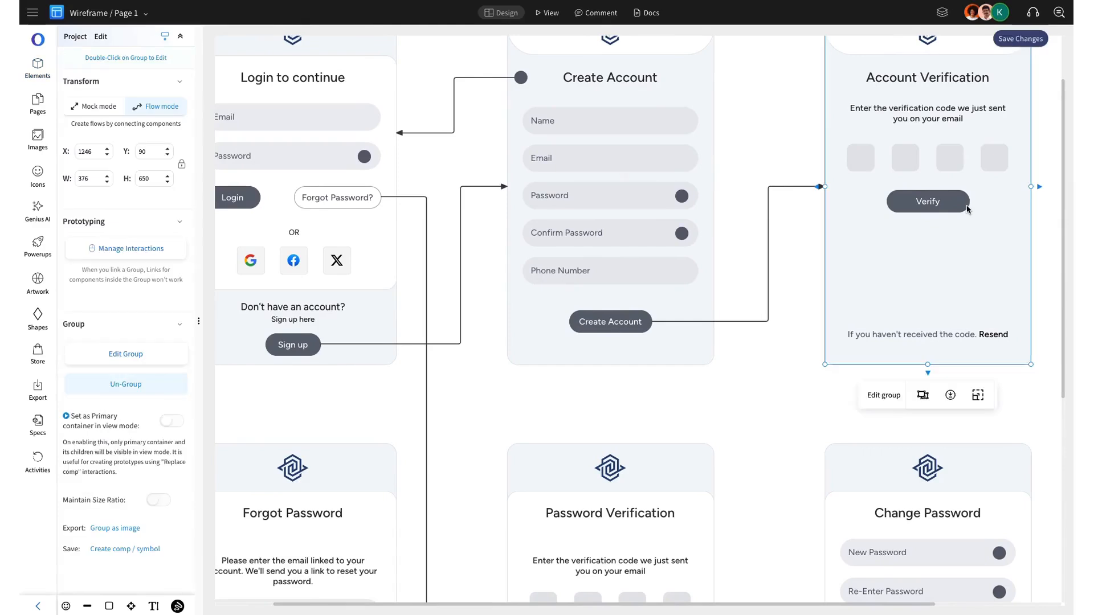
pyautogui.click(967, 206)
pyautogui.moveTo(968, 202); pyautogui.dragTo(332, 366)
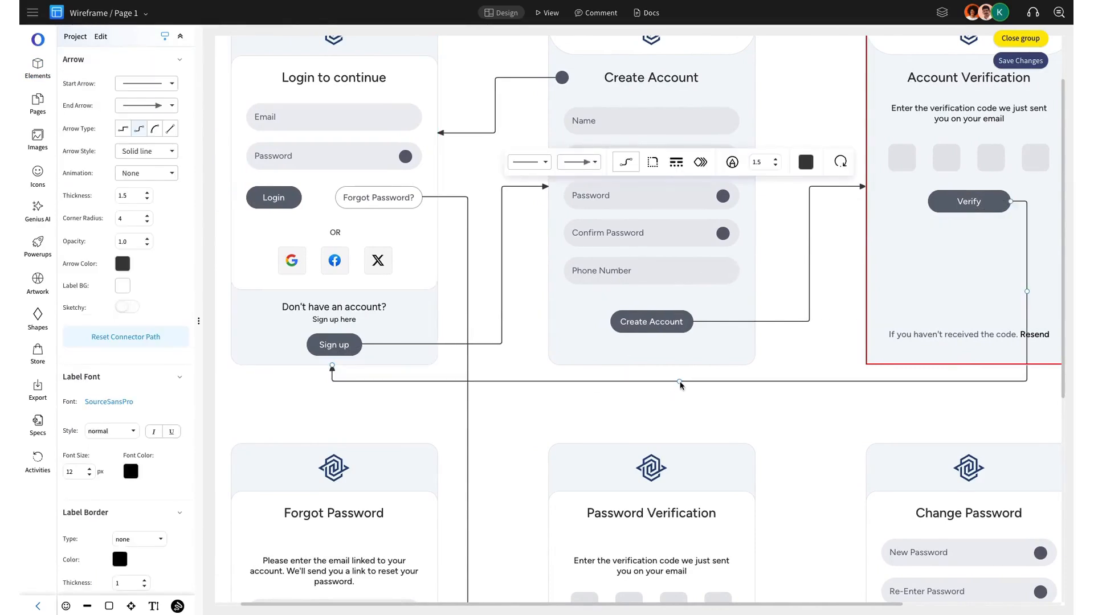
# Step: Reroute the Account Verification connector midway between the two rows and around the outside of its screen, and save the changes
pyautogui.moveTo(680, 381); pyautogui.dragTo(689, 406)
pyautogui.hscroll(3, 849, 336)
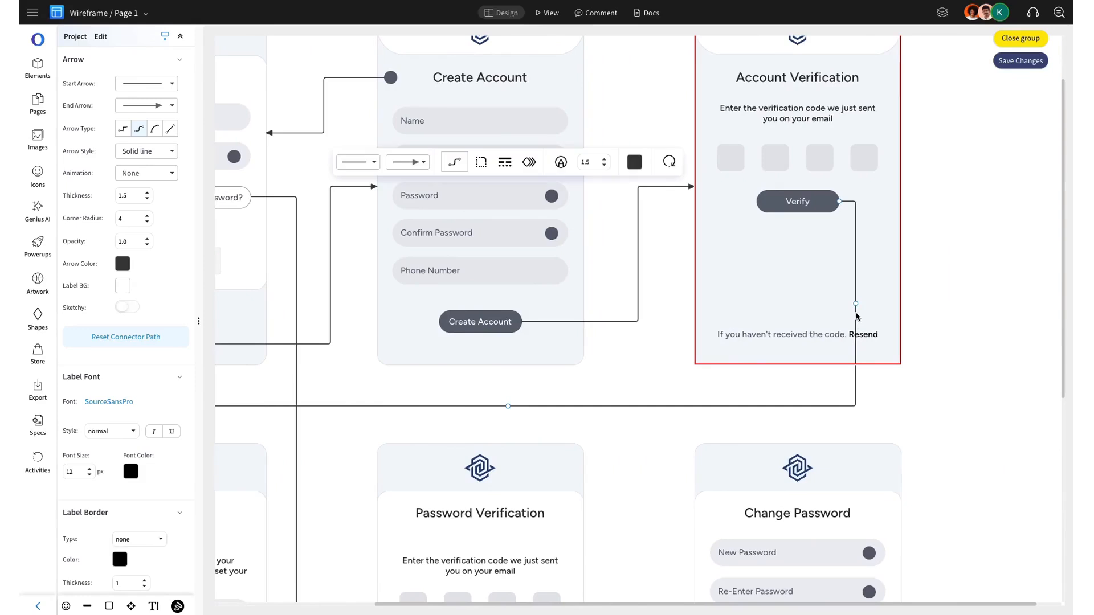
pyautogui.moveTo(858, 307); pyautogui.dragTo(965, 307)
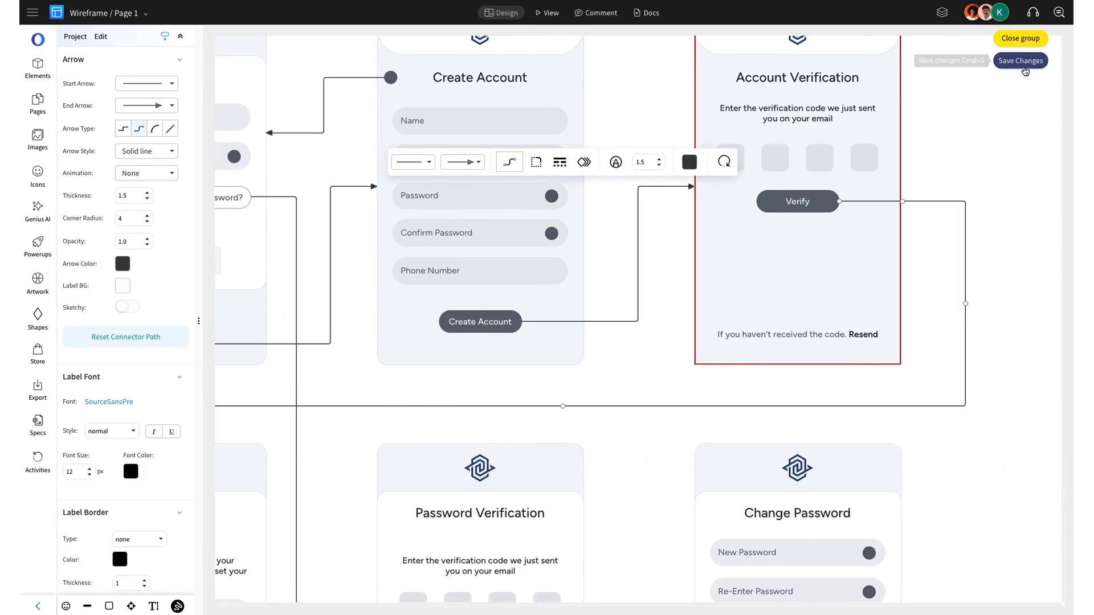
pyautogui.click(1023, 40)
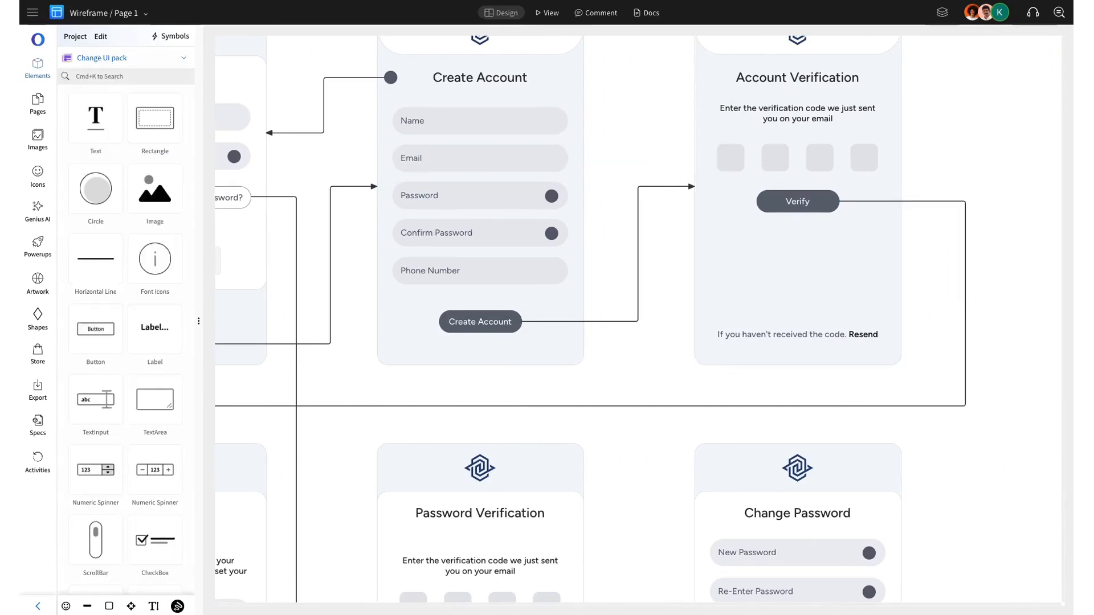
# Step: Connect the Confirm & Login button to the bottom edge of the login screen and align its path with the Account Verification connector
pyautogui.scroll(-3, 818, 416)
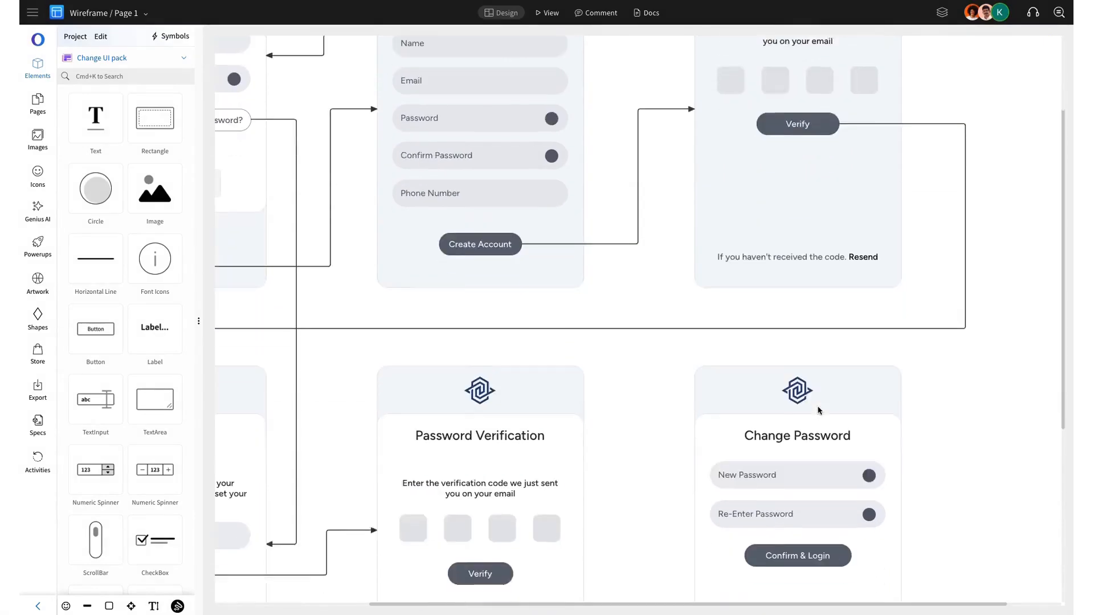
pyautogui.click(870, 546)
pyautogui.doubleClick(856, 548)
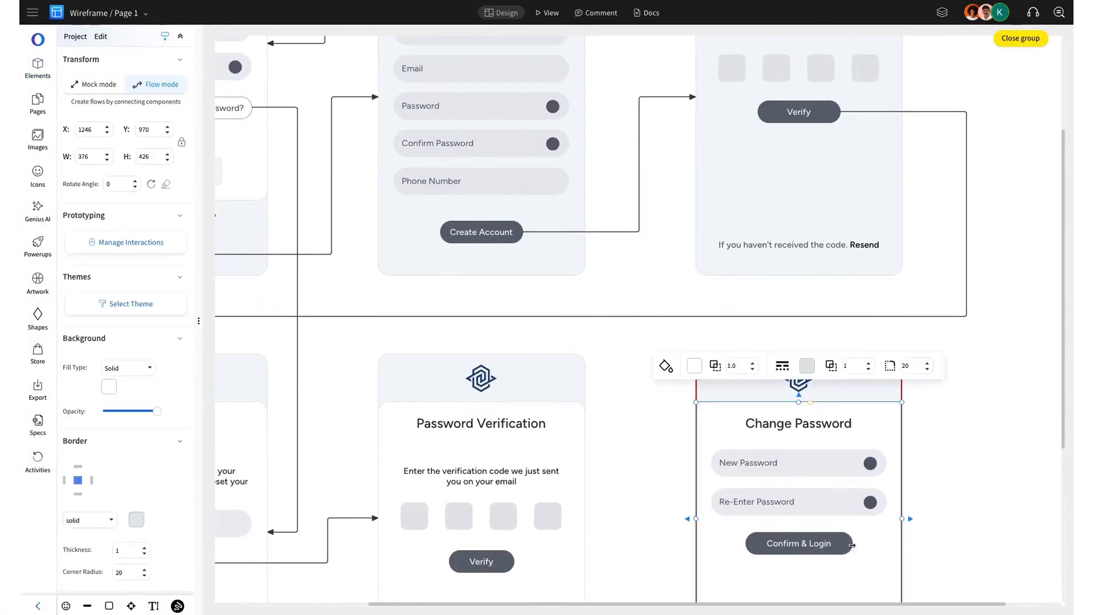
pyautogui.click(847, 546)
pyautogui.moveTo(861, 544); pyautogui.dragTo(286, 282)
pyautogui.hscroll(3, 883, 421)
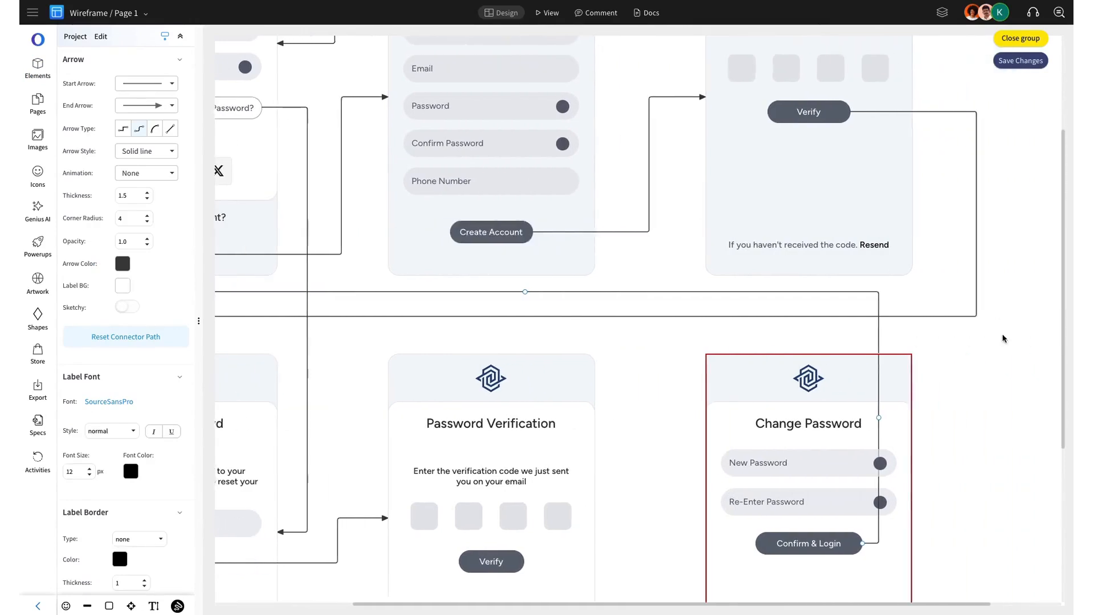
pyautogui.moveTo(884, 422); pyautogui.dragTo(966, 423)
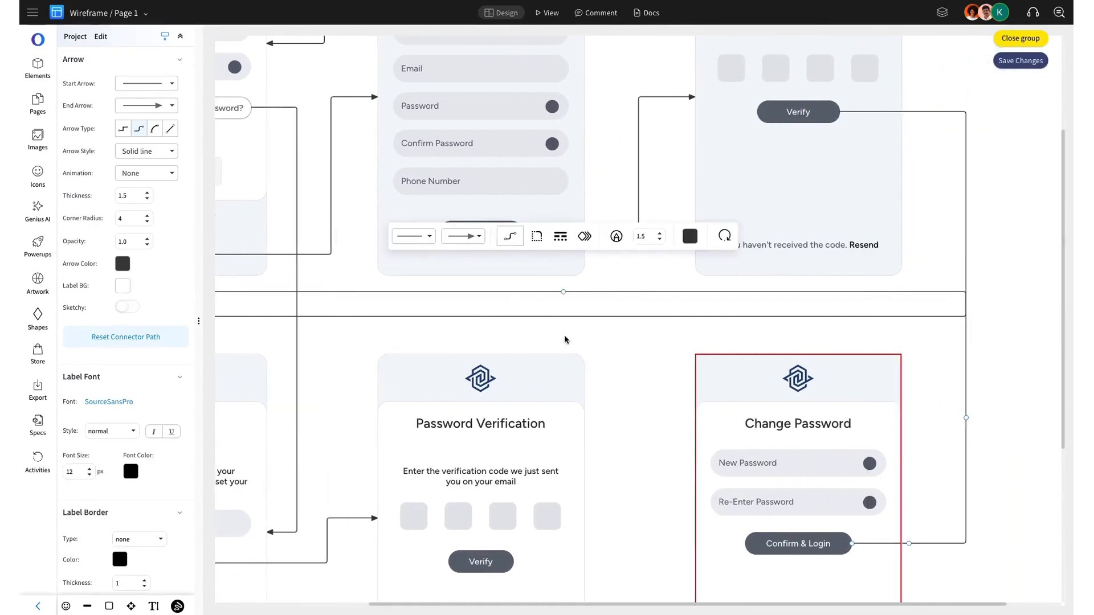
pyautogui.moveTo(563, 293); pyautogui.dragTo(565, 322)
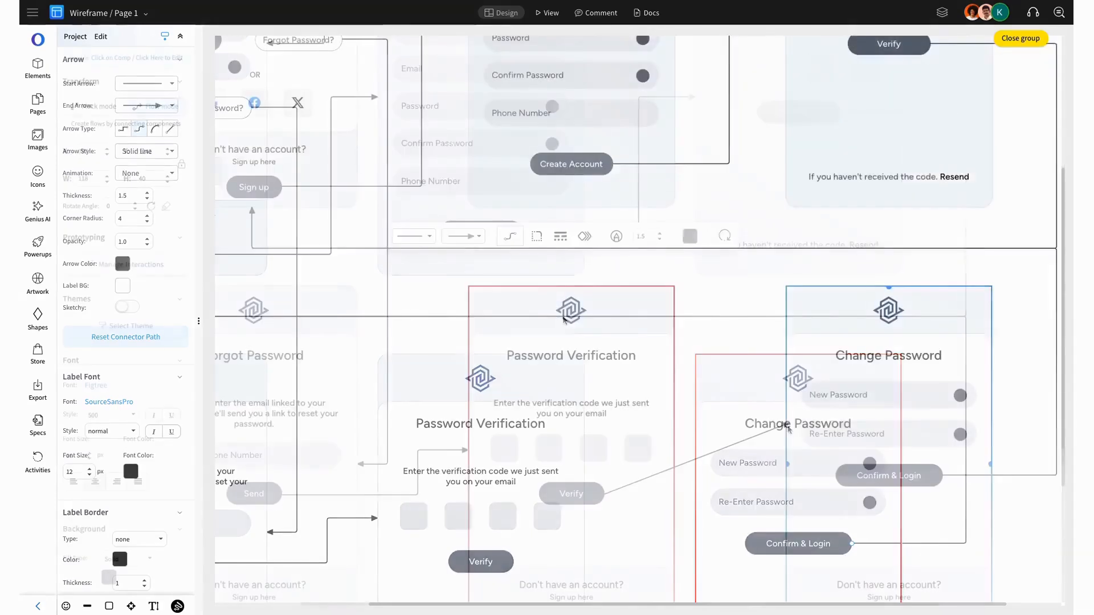
# Step: Connect the Password Verification screen's Verify button to the Change Password screen, routing it through the gap, and save the changes
pyautogui.moveTo(788, 429); pyautogui.dragTo(788, 429)
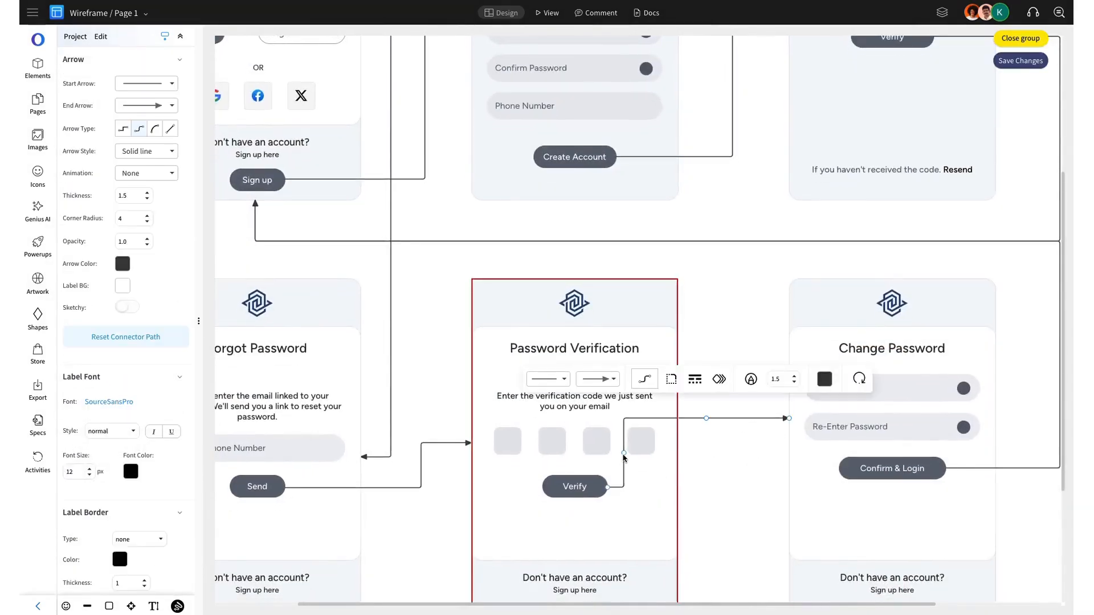
pyautogui.click(717, 475)
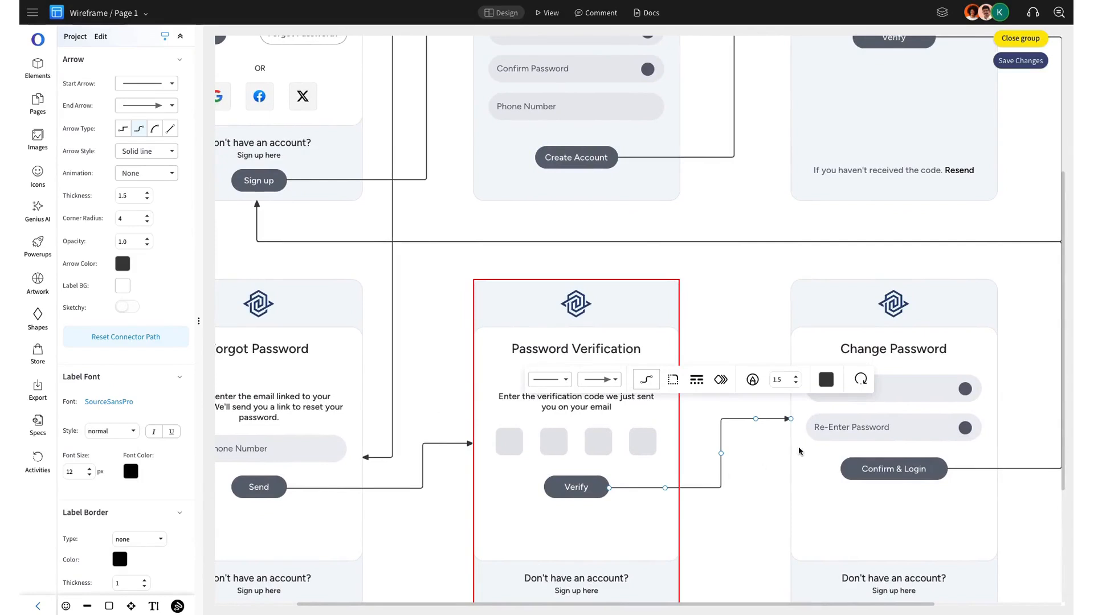
pyautogui.click(1021, 61)
pyautogui.click(1020, 39)
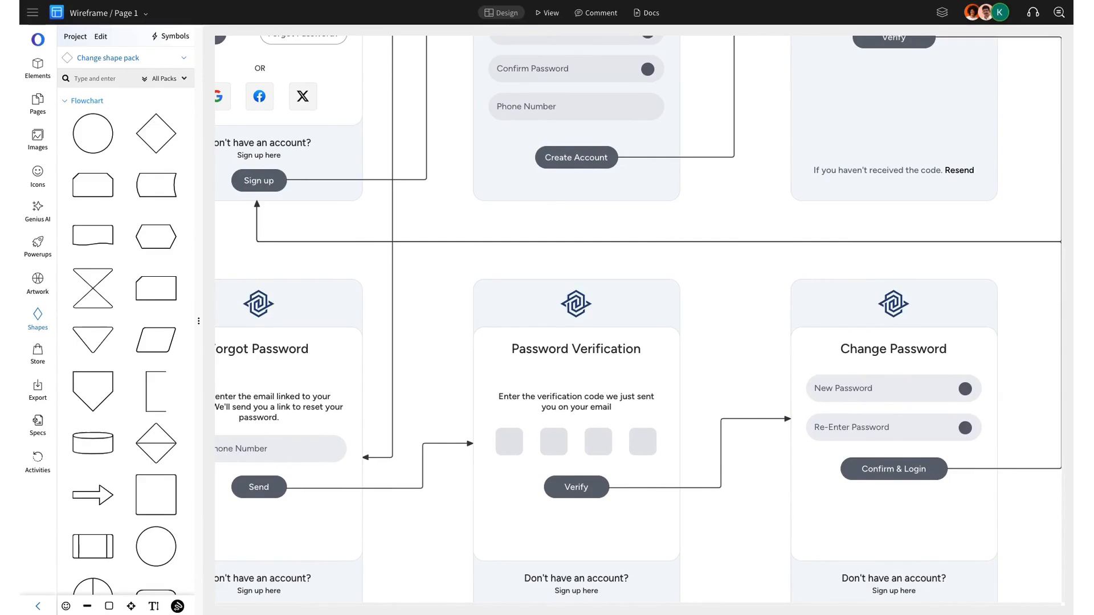
# Step: Label the connector from the Sign up button to the Create Account screen "Sign up new account" and shift its vertical segment slightly toward that screen
pyautogui.hscroll(-3, 734, 349)
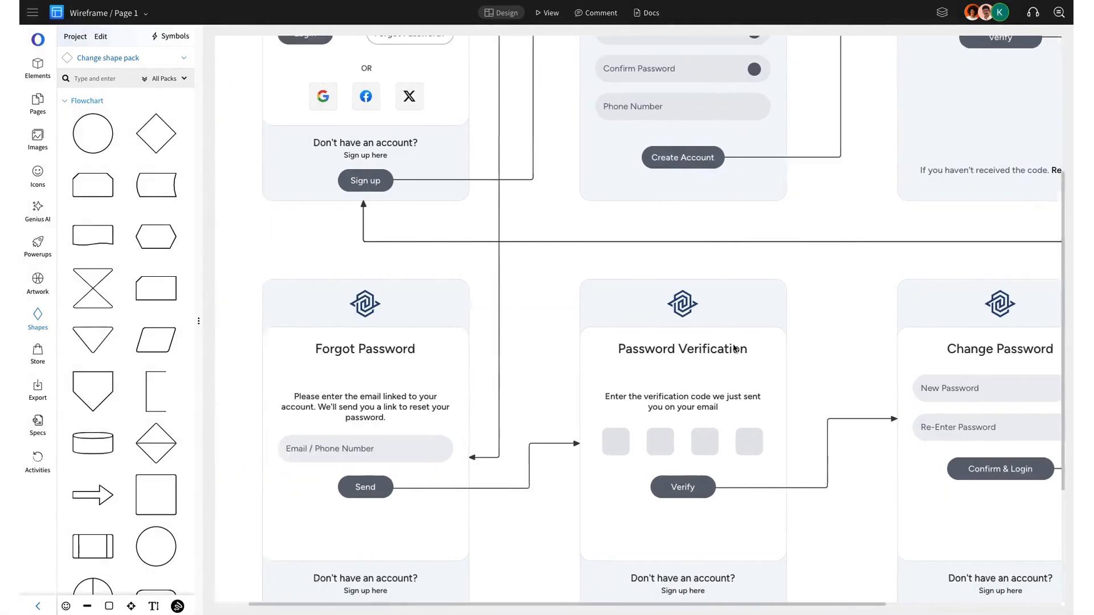
pyautogui.scroll(5, 734, 349)
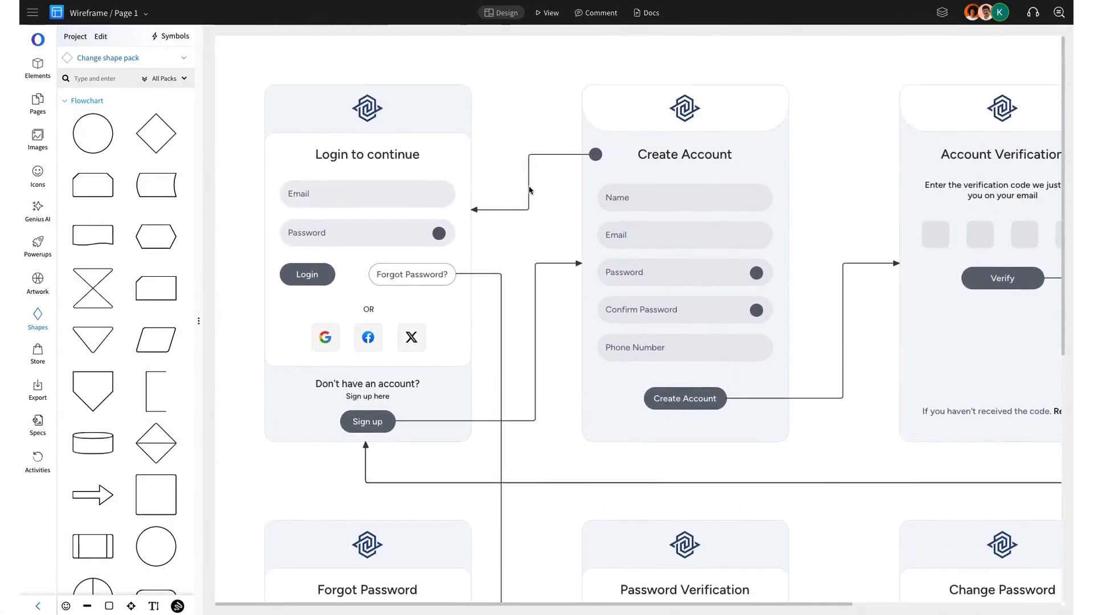
pyautogui.scroll(-2, 509, 285)
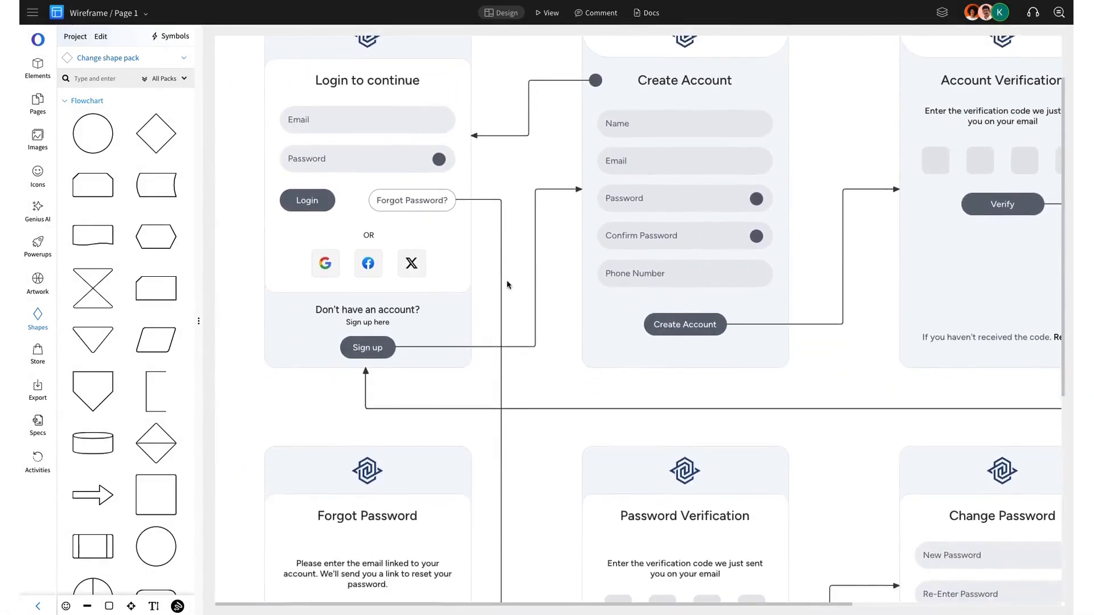
pyautogui.doubleClick(536, 271)
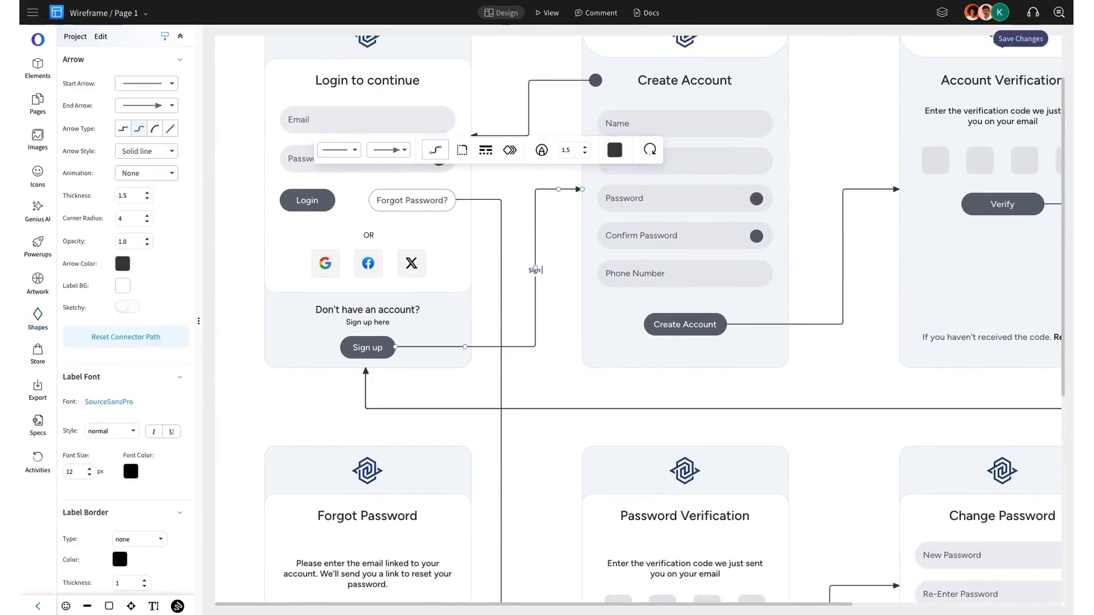
pyautogui.write('Sign up new account')
pyautogui.click(545, 279)
pyautogui.moveTo(533, 251); pyautogui.dragTo(540, 269)
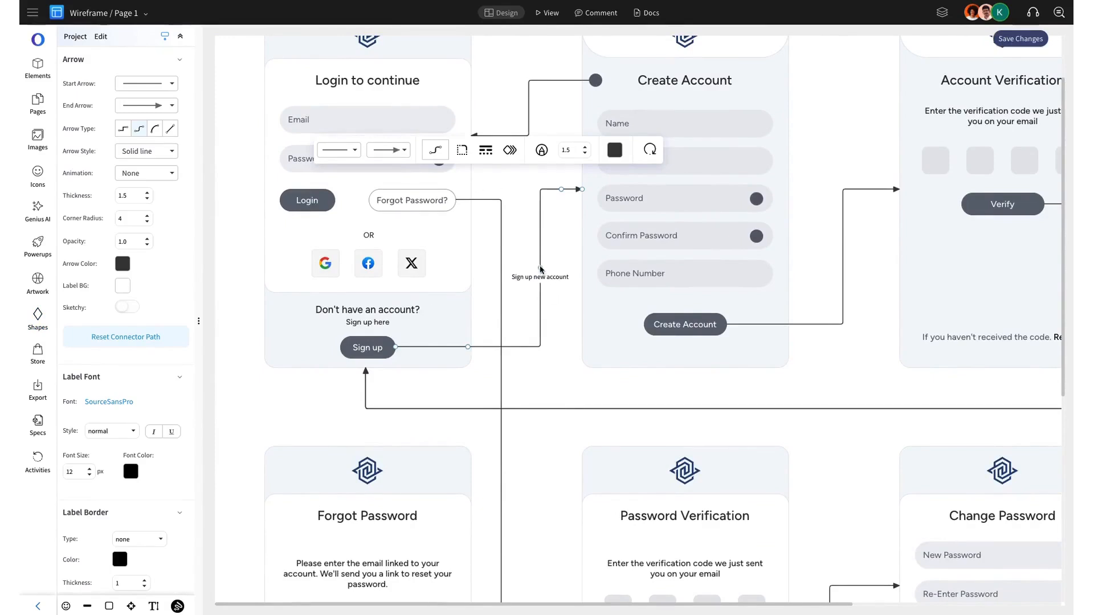
# Step: Give the "Sign up new account" label a dark grey background, white text and a corner radius of 20
pyautogui.click(122, 285)
pyautogui.click(131, 324)
pyautogui.scroll(-3, 136, 356)
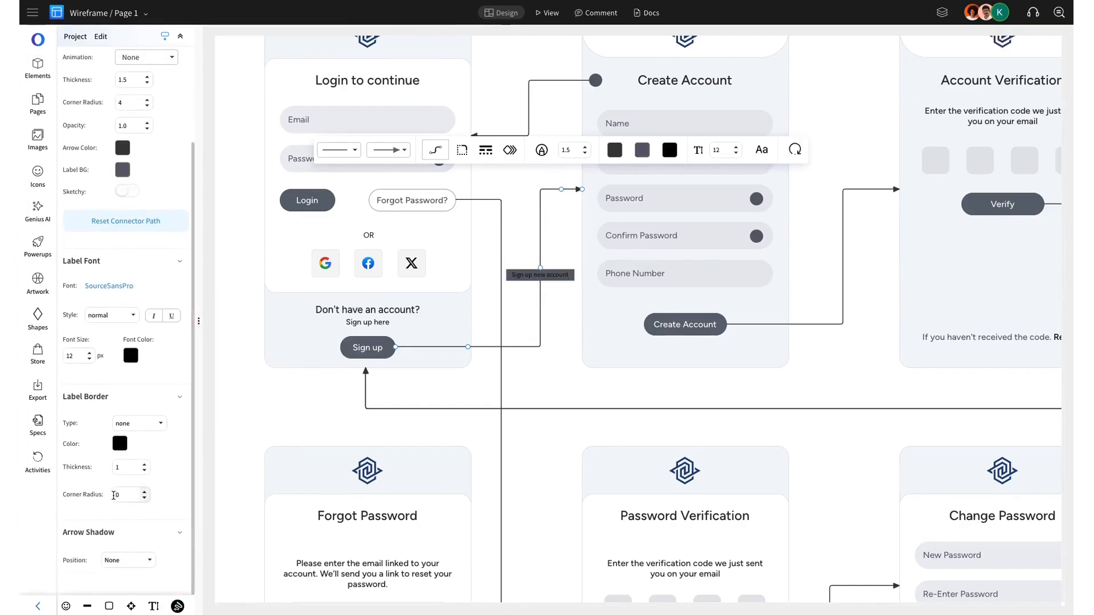
pyautogui.click(131, 356)
pyautogui.click(137, 433)
# Step: Change the "Sign up new account" label's font to DM Sans and adjust its placement on the connector
pyautogui.click(117, 286)
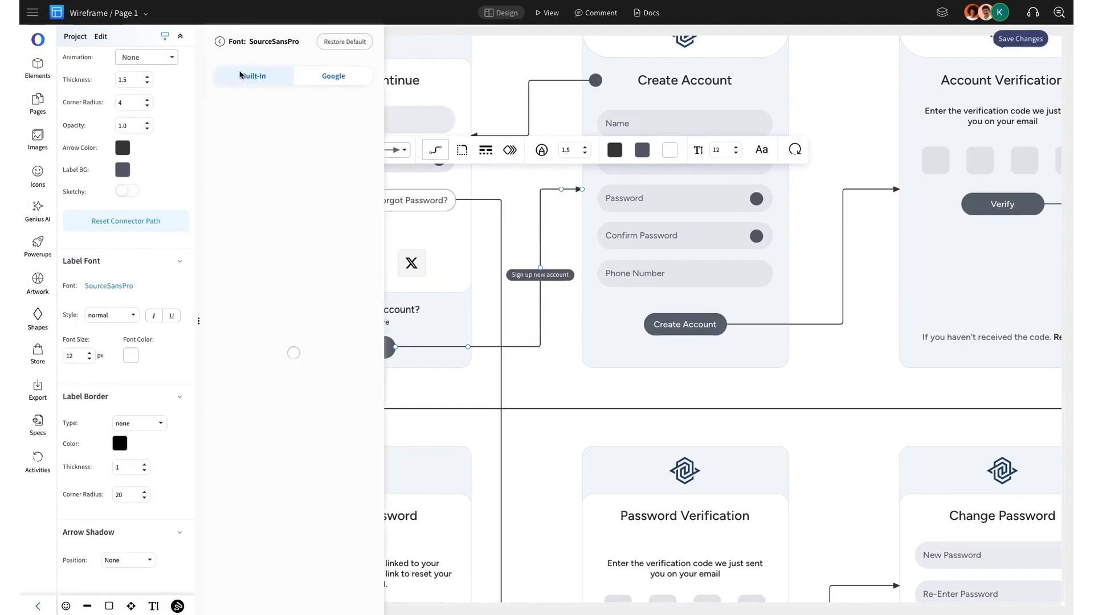
pyautogui.click(312, 171)
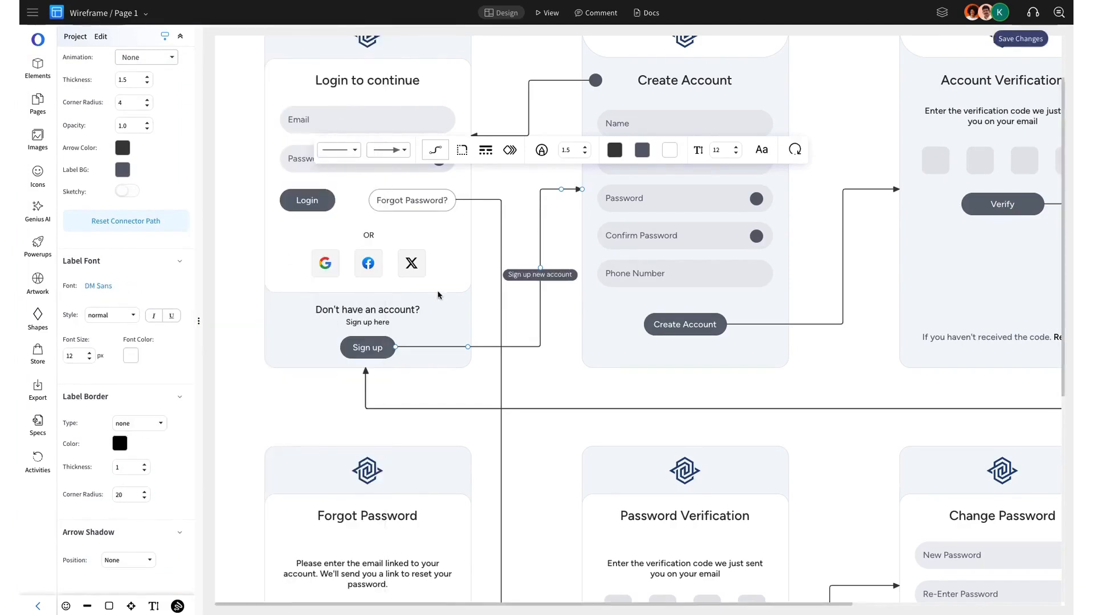
pyautogui.moveTo(543, 277); pyautogui.dragTo(545, 268)
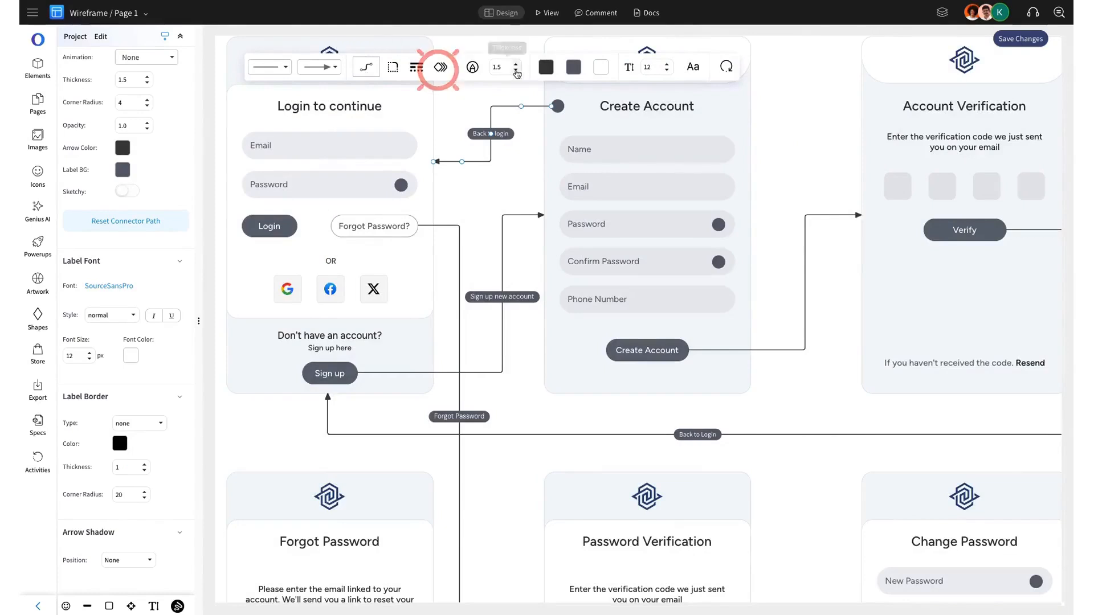
# Step: Try the Dash backward animation on the "Back to login" connector between the Create Account and login screens, and set it to Dash forward
pyautogui.click(441, 67)
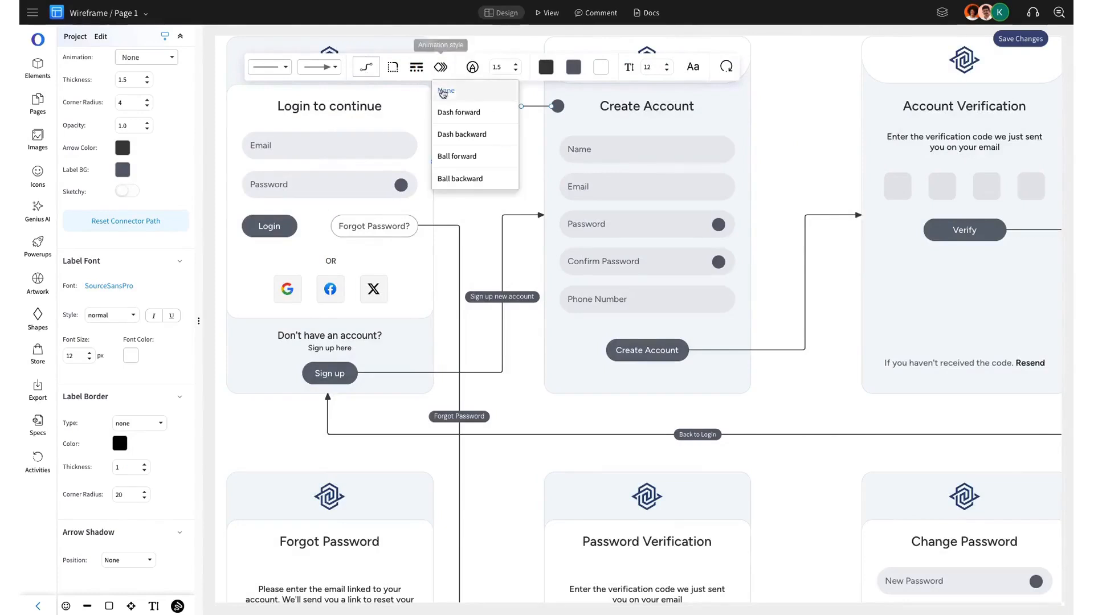
pyautogui.click(462, 136)
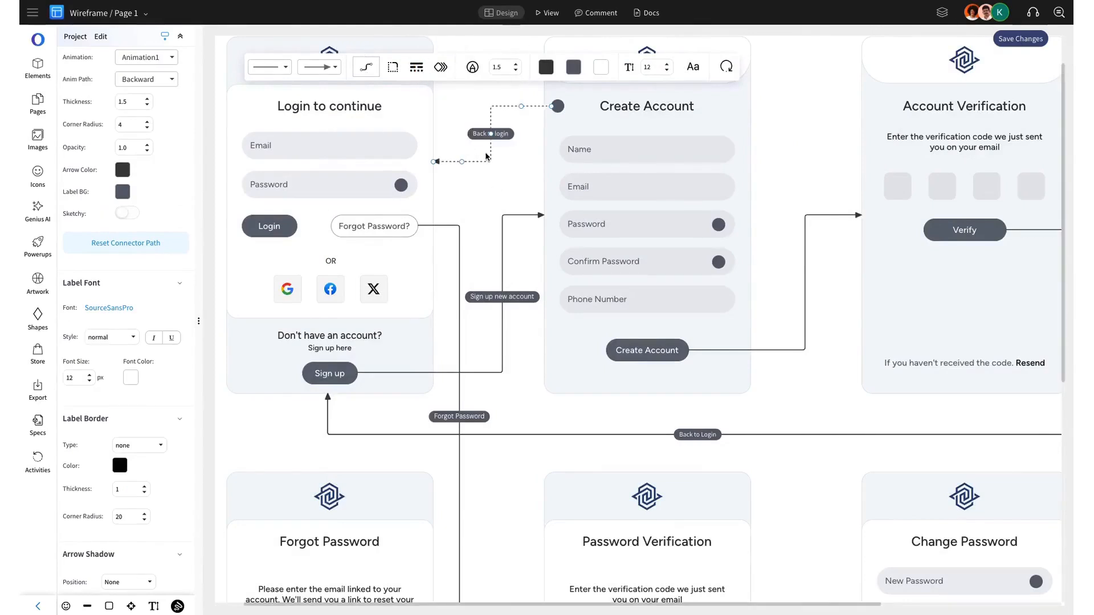
pyautogui.click(441, 67)
pyautogui.click(458, 114)
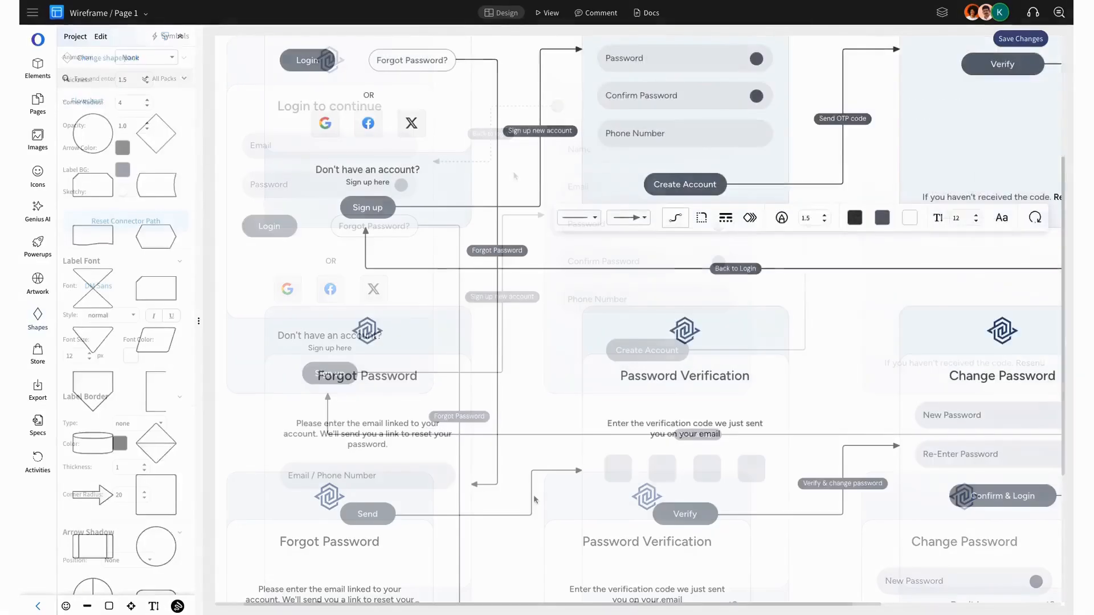
# Step: Label the connector from the Send button to the Password Verification screen "Send OTP code" and give the label a dark grey background
pyautogui.click(531, 499)
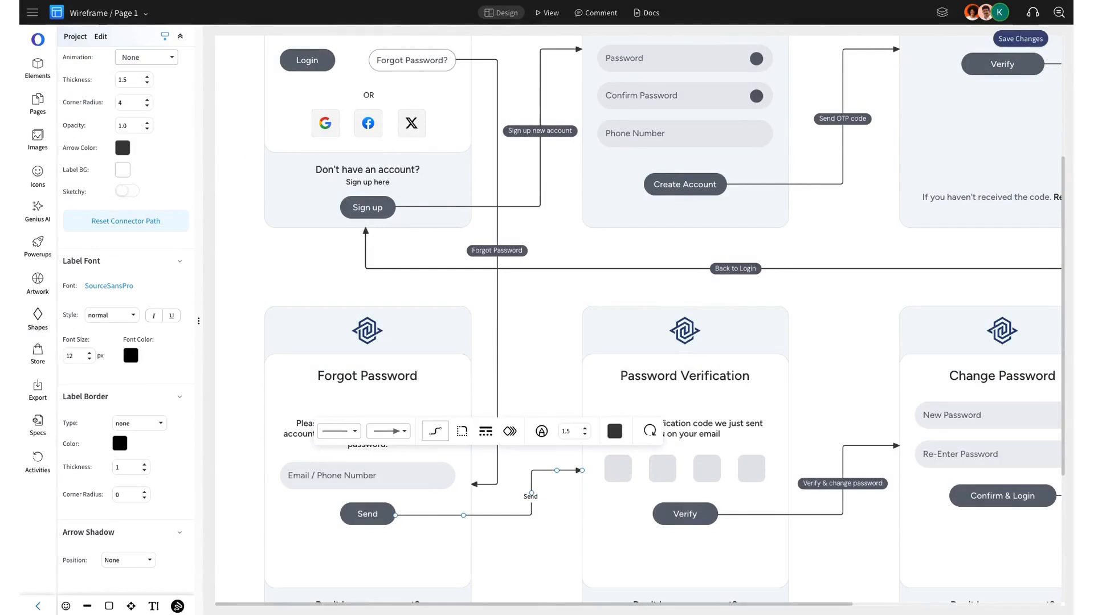
pyautogui.click(532, 498)
pyautogui.click(123, 173)
pyautogui.click(130, 204)
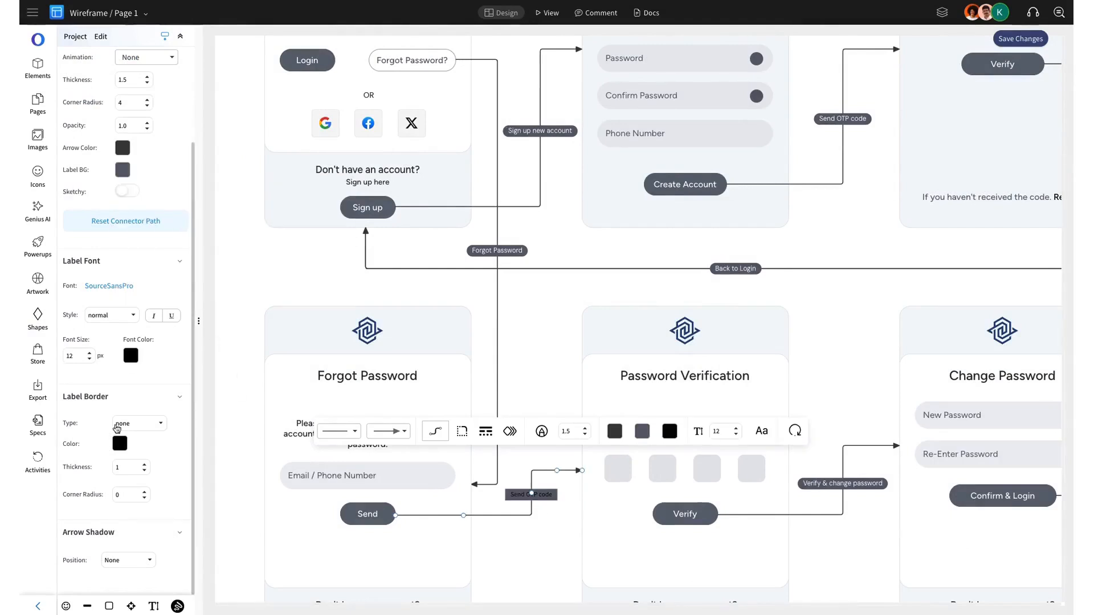
# Step: Set the Forgot Password connector's "Send OTP code" label to white DM Sans text with a corner radius of 20, and clear the selection
pyautogui.click(130, 355)
pyautogui.click(139, 433)
pyautogui.click(112, 286)
pyautogui.click(303, 104)
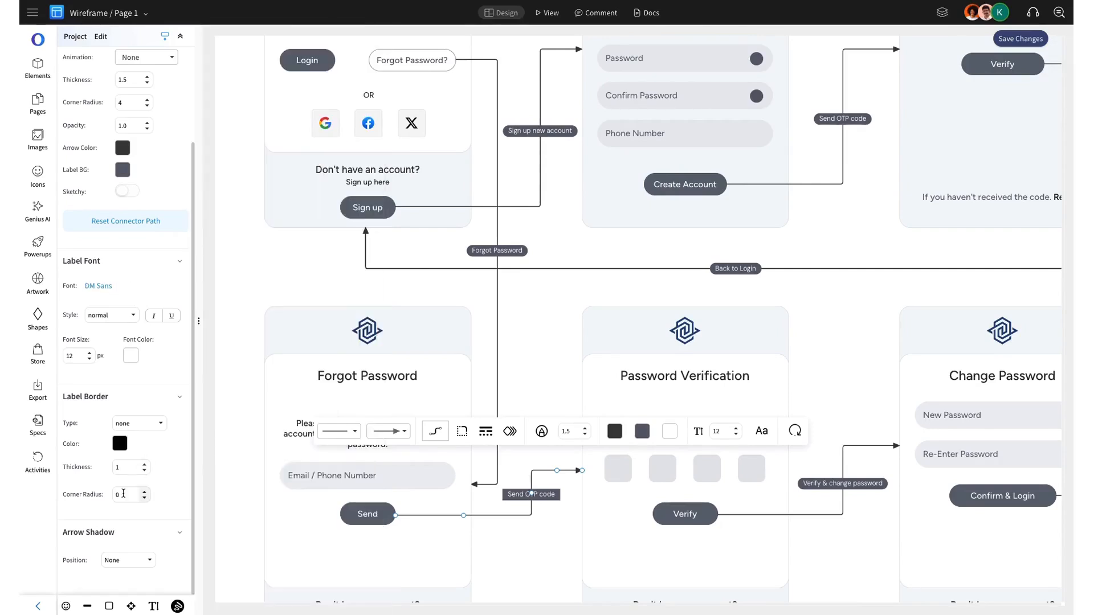
pyautogui.click(116, 495)
pyautogui.write('2')
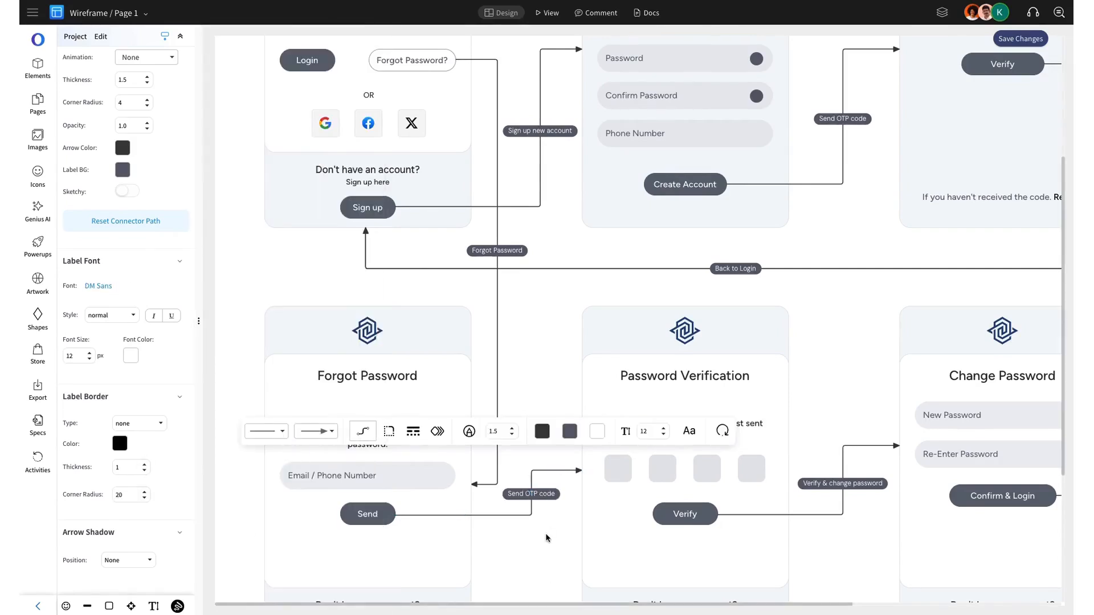
pyautogui.click(554, 292)
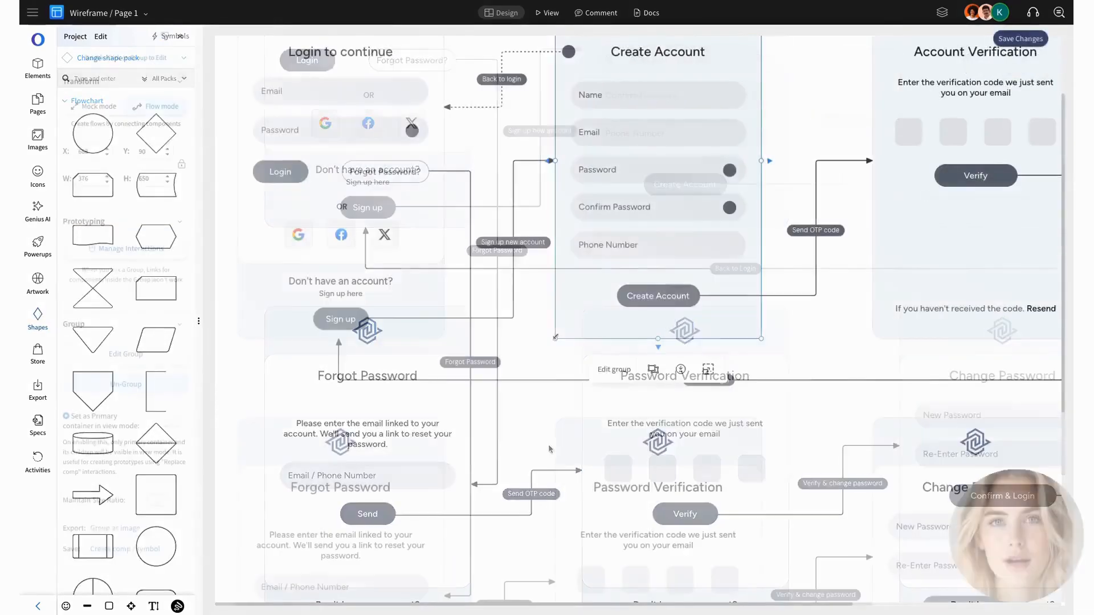
pyautogui.click(834, 336)
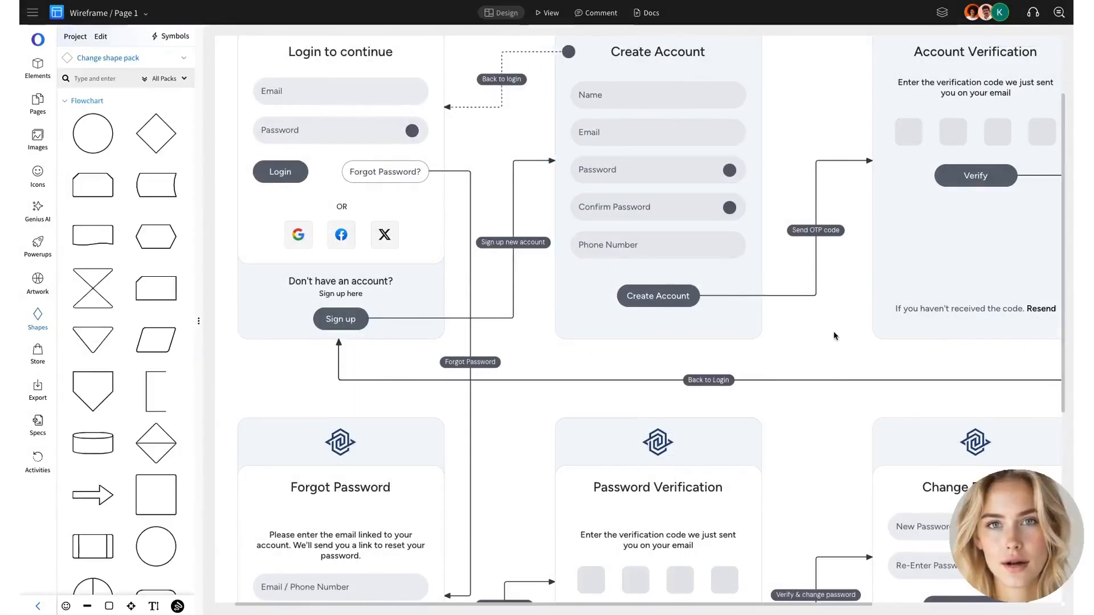
pyautogui.scroll(-3, 834, 337)
pyautogui.scroll(-1, 832, 339)
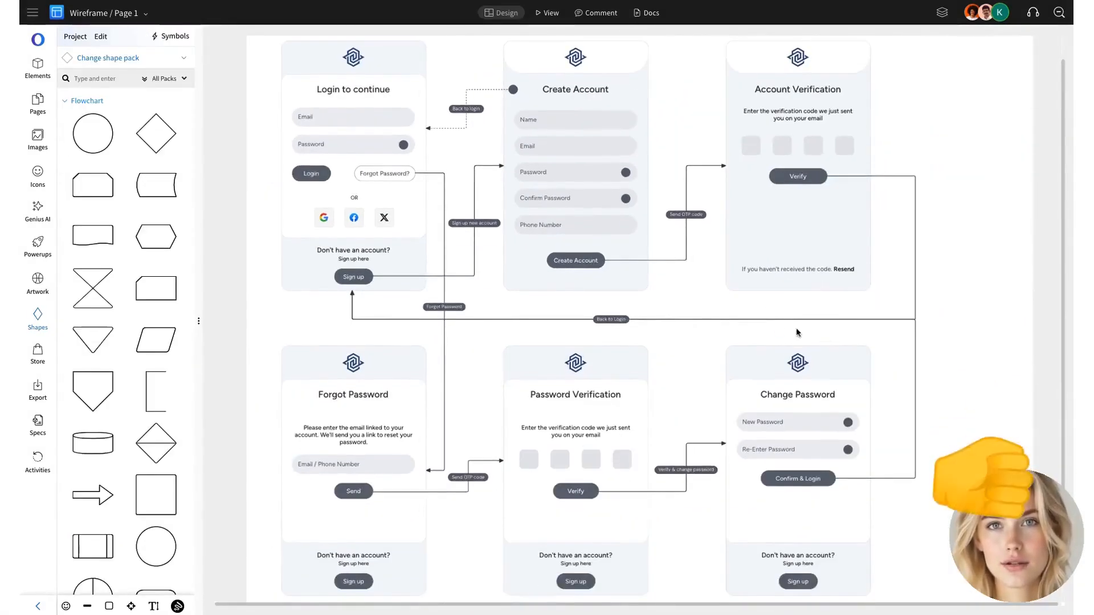